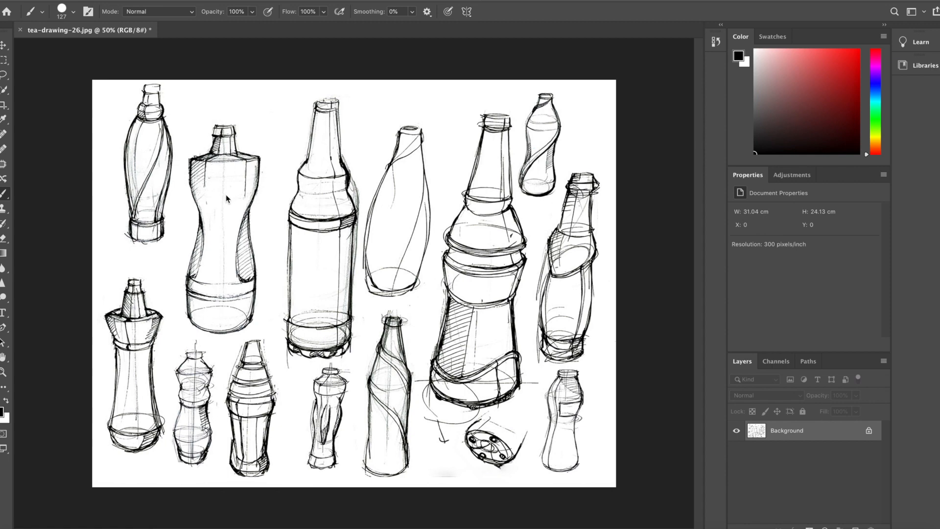
Try the Soft Round brush with a test blob above the fourth bottle in the top row, and undo it.
click(73, 13)
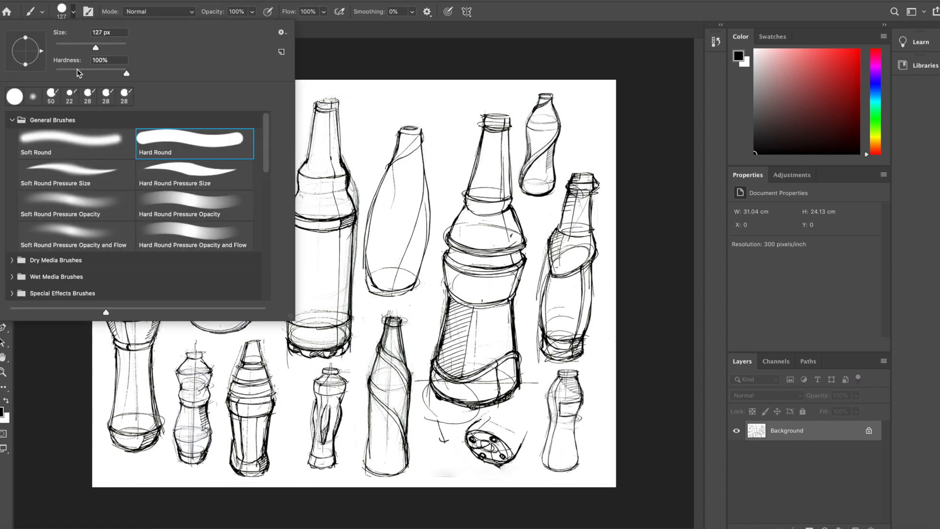
click(74, 147)
mouse_move(372, 86)
mouse_down()
mouse_move(367, 137)
mouse_move(364, 123)
mouse_move(380, 119)
mouse_move(370, 93)
mouse_move(356, 113)
mouse_move(361, 101)
mouse_move(381, 99)
mouse_up()
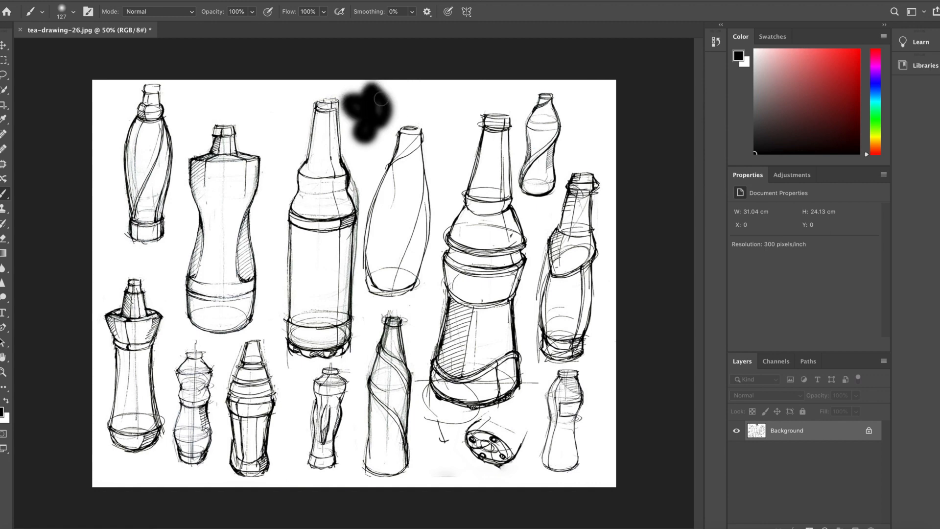
key(ctrl+z)
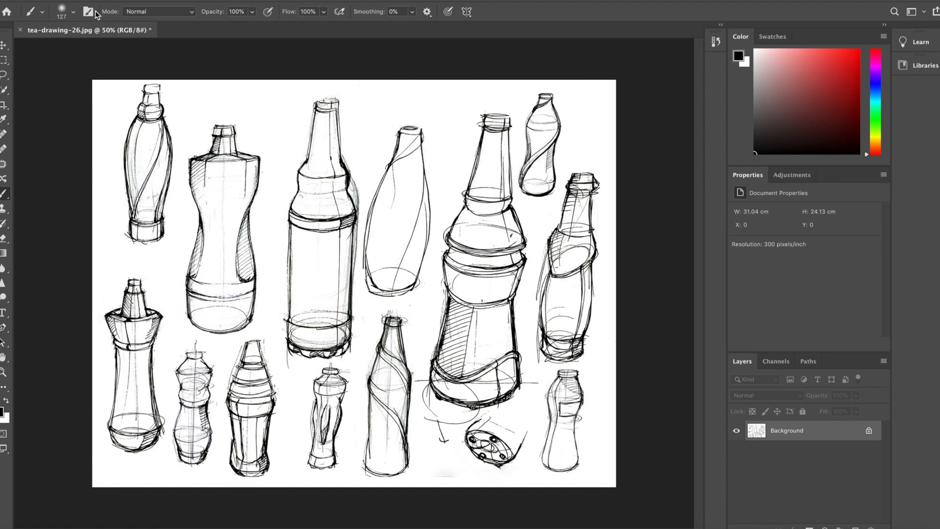
Try the Hard Round brush with a black test blob beside the third bottle's neck, and undo it.
click(64, 11)
click(189, 147)
mouse_move(397, 95)
mouse_down()
mouse_move(375, 122)
mouse_move(399, 98)
mouse_move(372, 110)
mouse_up()
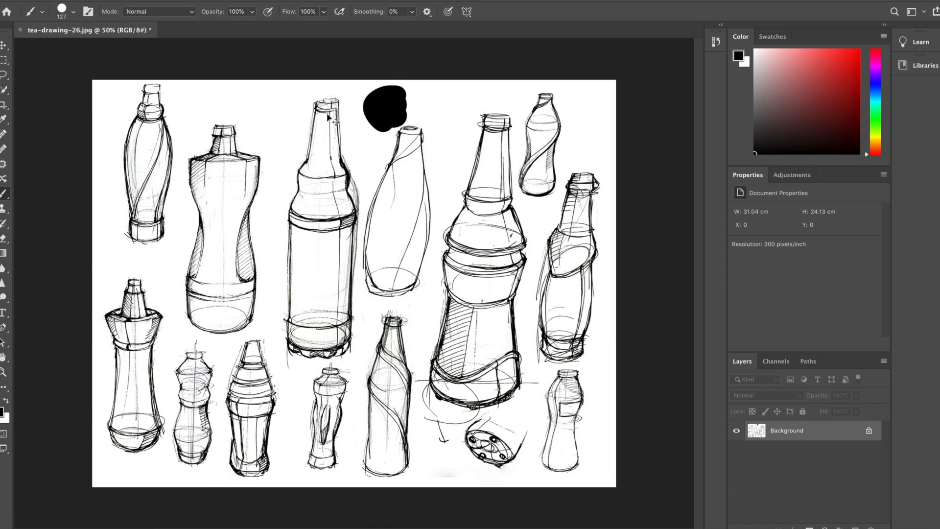
key(ctrl+z)
Compare test strokes over the fourth bottle using full hardness and hardness lowered to 35%, and undo all the strokes.
right_click(386, 126)
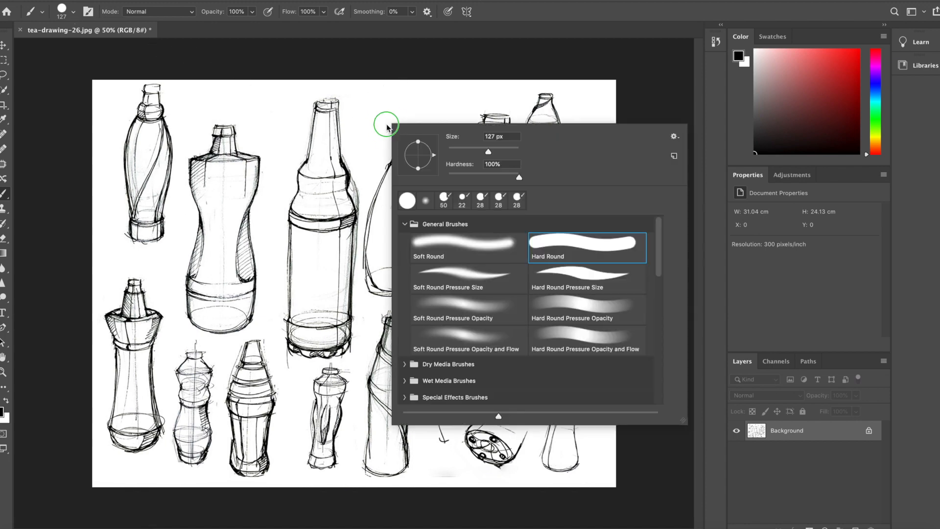
mouse_move(377, 120)
mouse_down()
mouse_move(367, 116)
mouse_move(367, 130)
mouse_move(412, 145)
mouse_move(414, 181)
mouse_up()
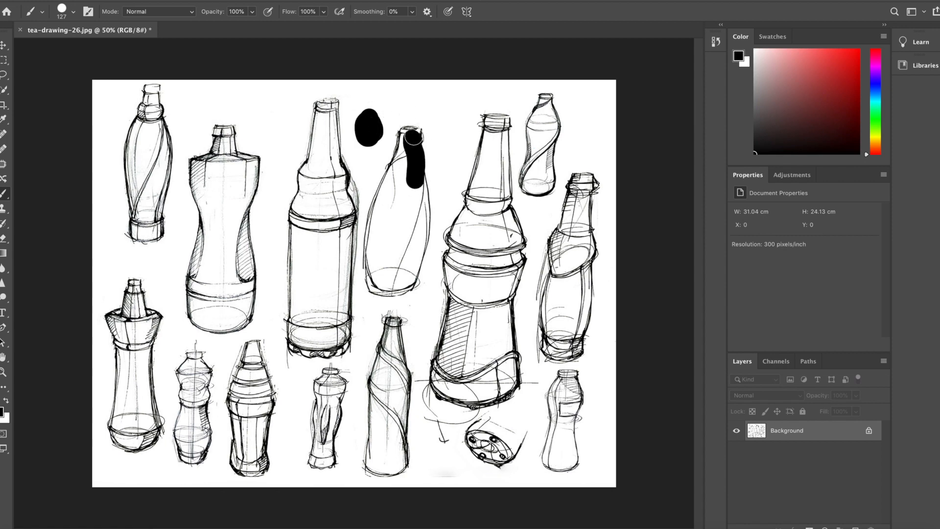
right_click(426, 118)
drag(520, 171, 497, 171)
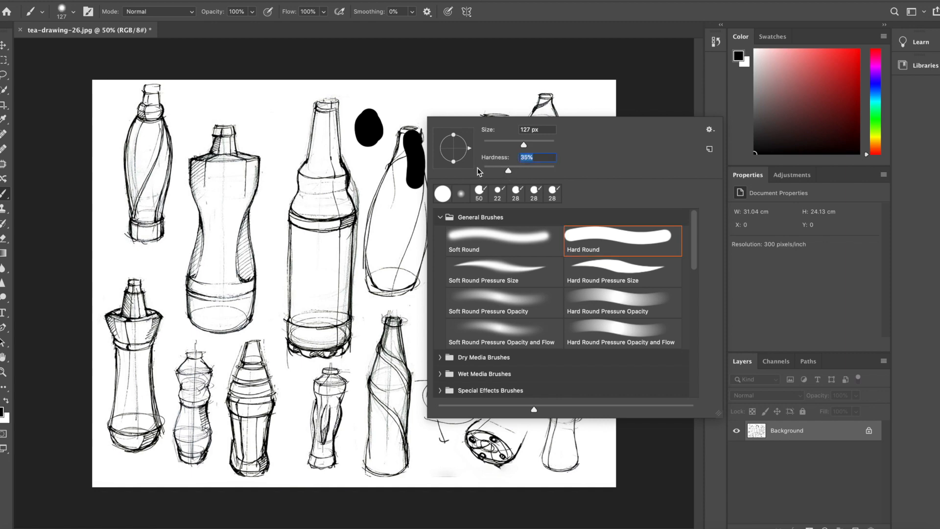
mouse_move(414, 198)
mouse_down()
mouse_move(417, 209)
mouse_move(421, 186)
mouse_move(416, 235)
mouse_move(413, 211)
mouse_move(399, 259)
mouse_move(411, 219)
mouse_up()
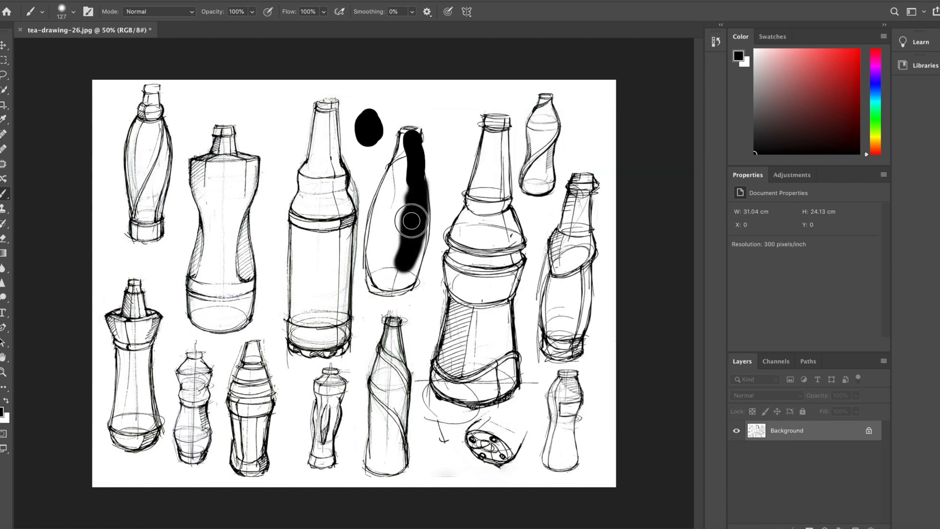
key(ctrl+z)
key(ctrl+z)
key(ctrl+z)
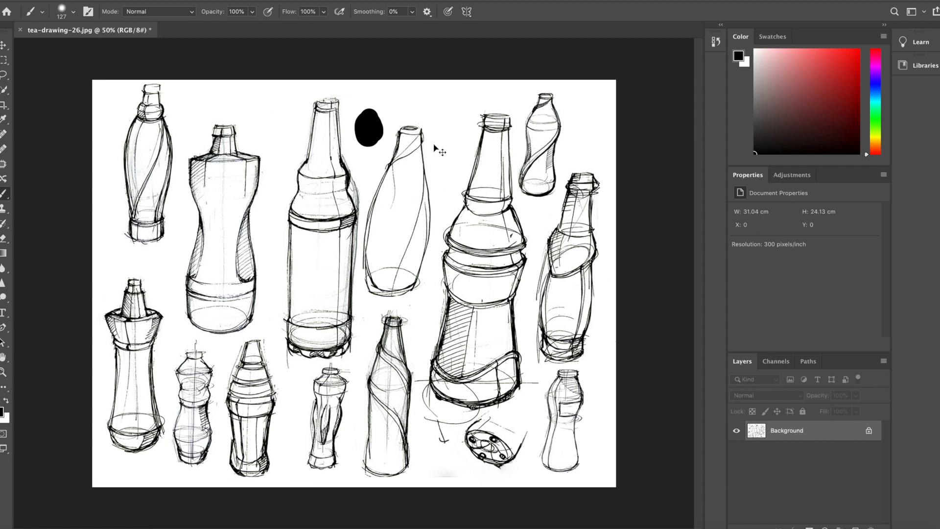
key(ctrl+z)
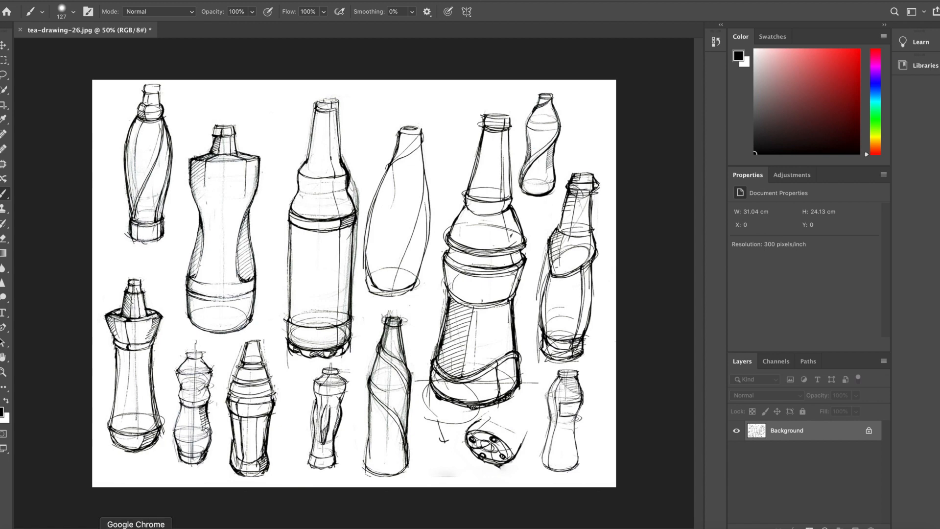
Switch to Google Chrome, search for "true grit texture briushes" and open the True Grit Texture Supply website.
click(136, 526)
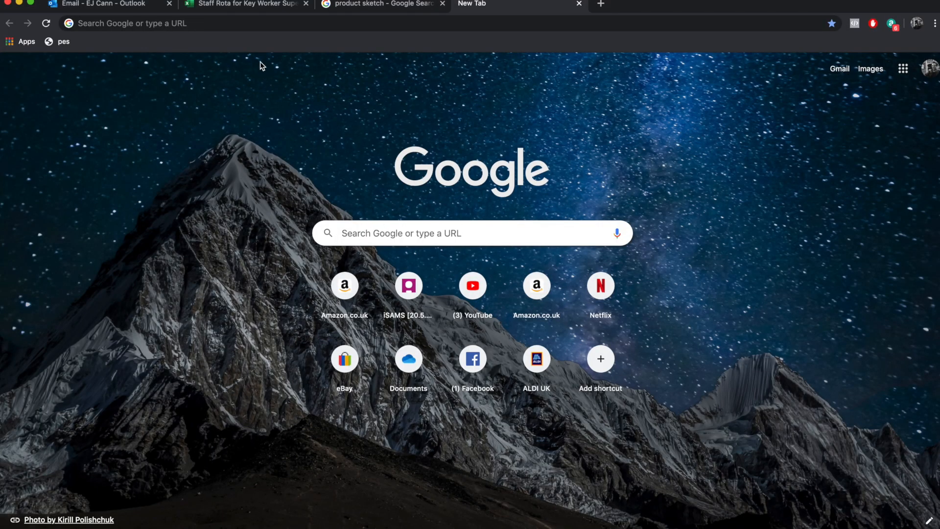
click(238, 25)
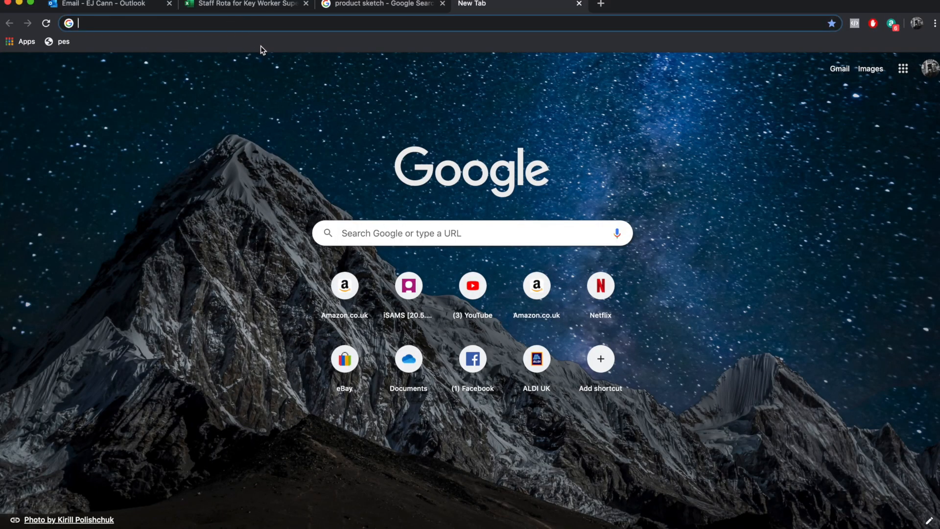
text(true grit )
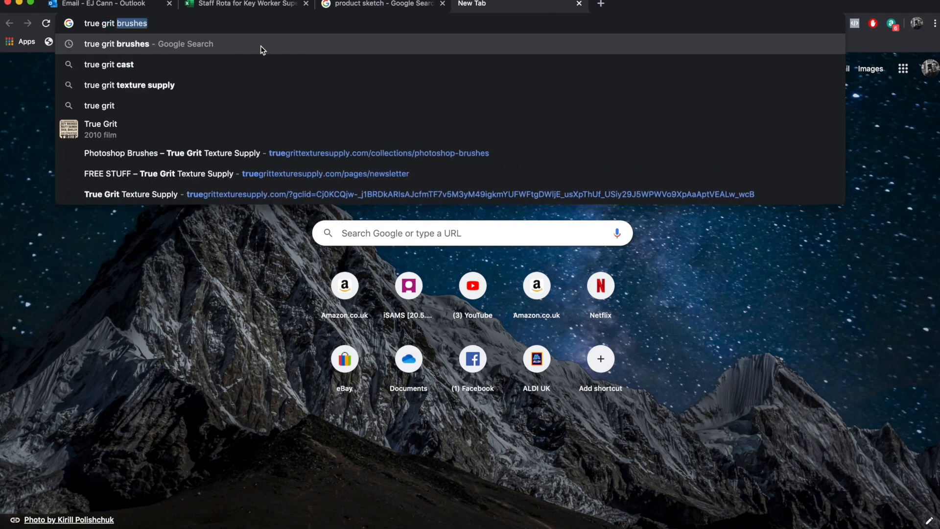
text(texture briushes)
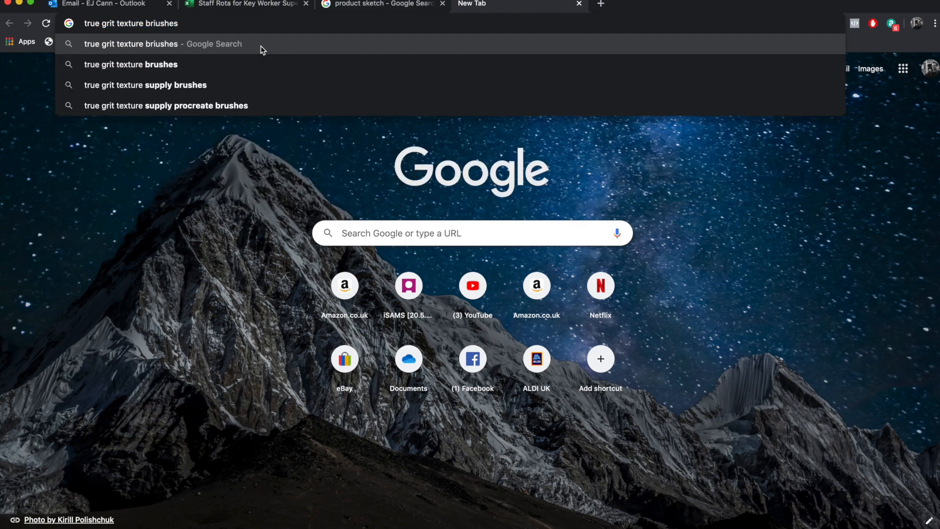
key(Return)
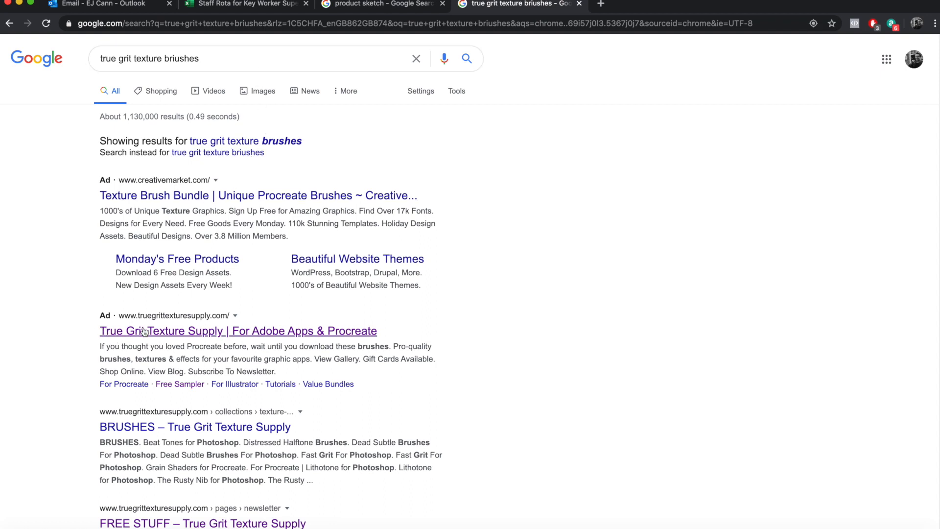
click(187, 338)
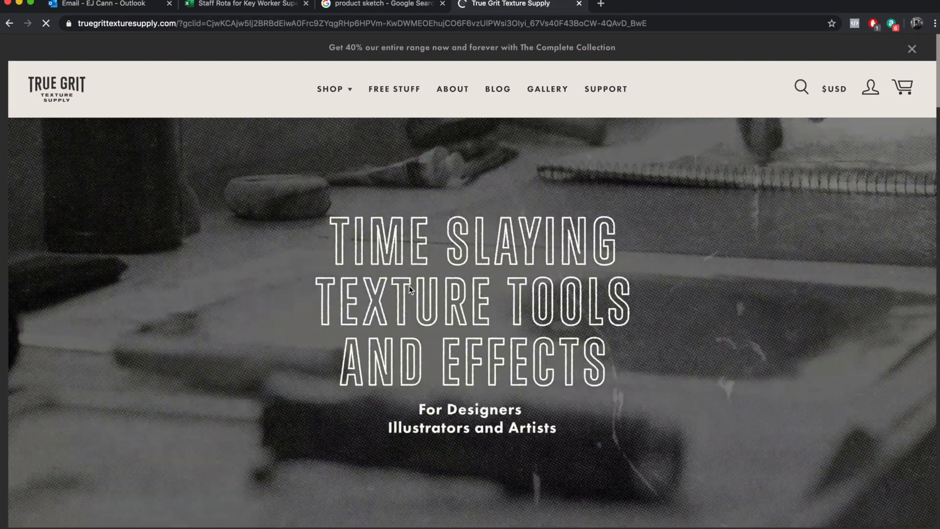
Look through the texture tools on the True Grit home page, dismissing the newsletter sign-up pop-up.
scroll(421, 205, down, 3)
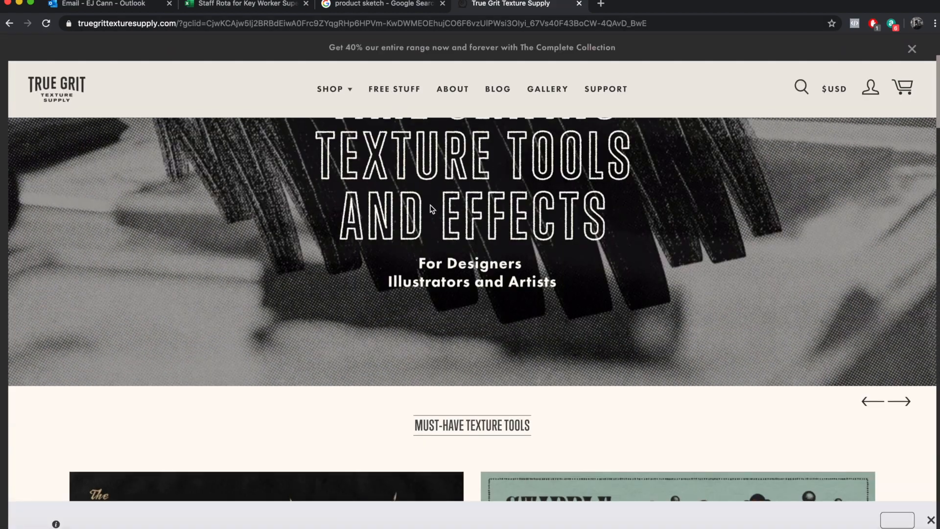
scroll(402, 206, up, 3)
scroll(382, 208, down, 2)
scroll(304, 208, up, 2)
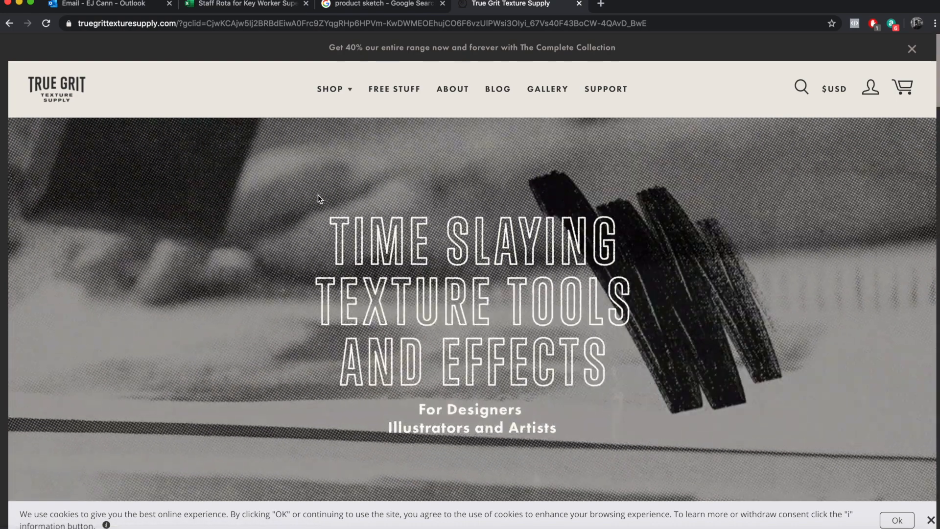
scroll(385, 241, down, 5)
scroll(385, 241, down, 6)
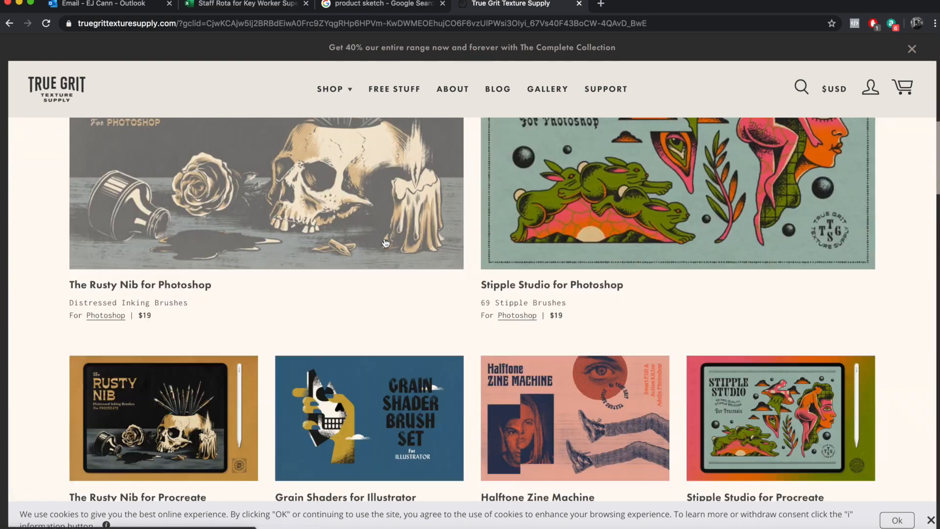
scroll(639, 321, up, 4)
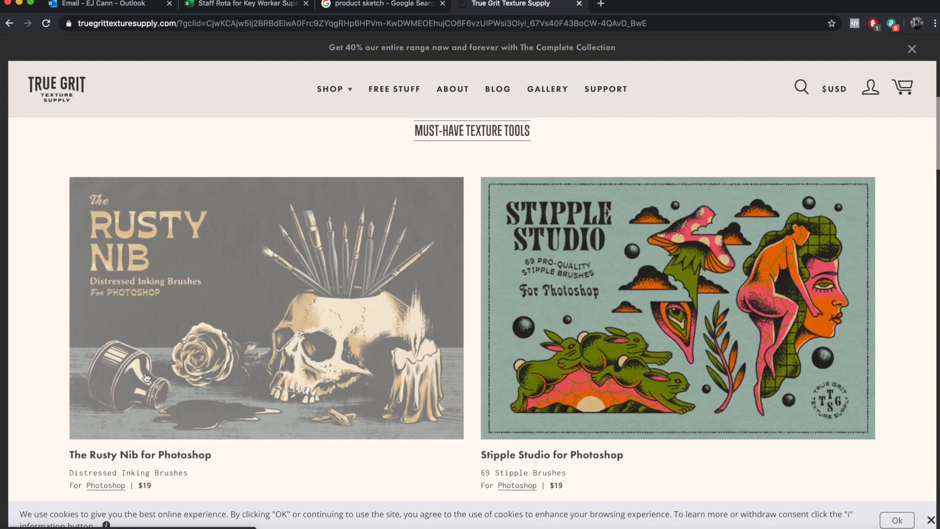
scroll(262, 307, down, 6)
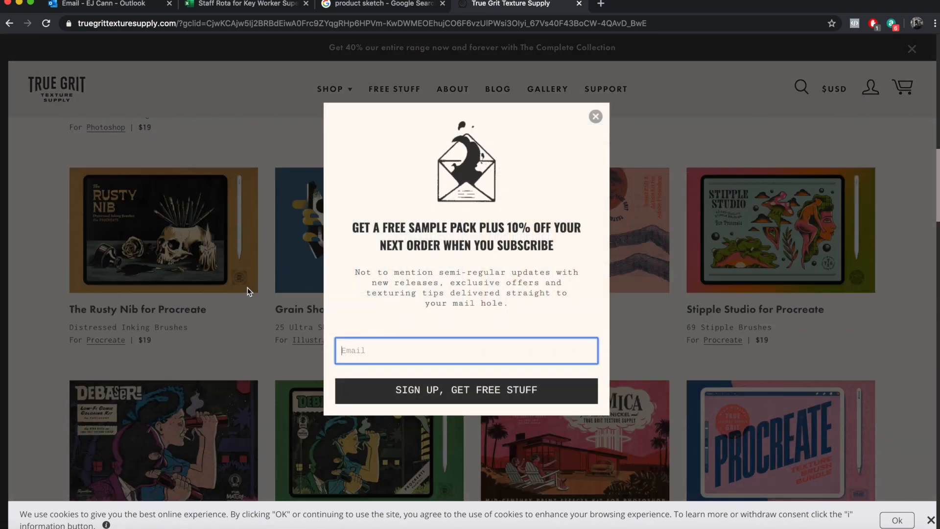
click(596, 116)
scroll(357, 279, down, 1)
scroll(358, 279, down, 3)
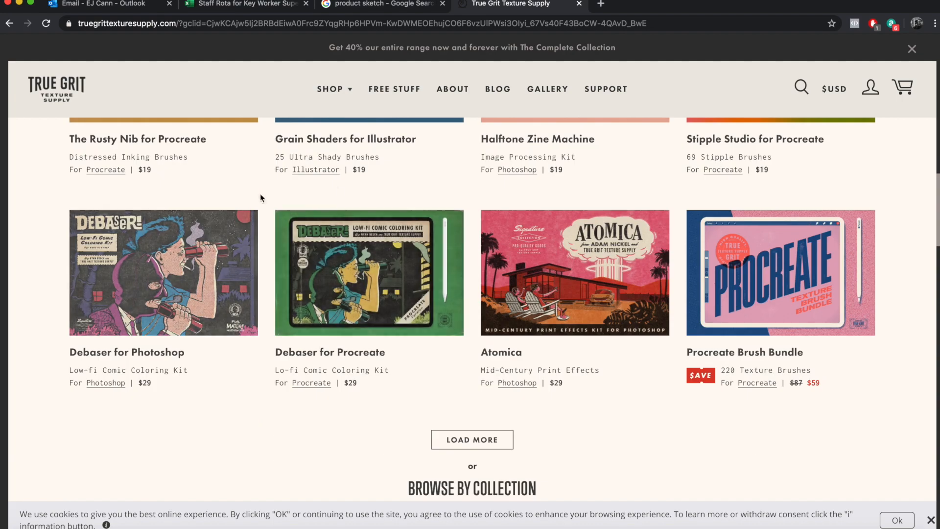
scroll(456, 253, up, 10)
scroll(457, 254, up, 5)
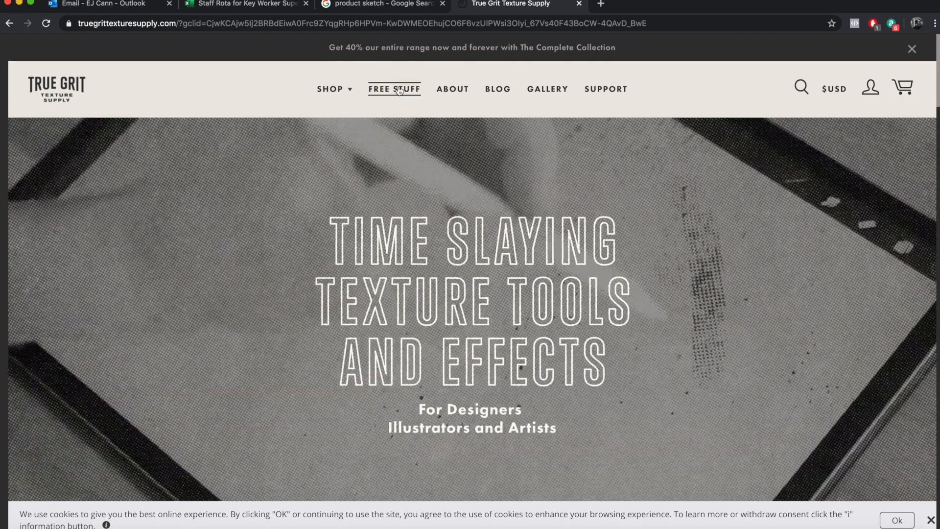
Open the Free Stuff page and examine the free sampler offer and its texture samples.
click(399, 88)
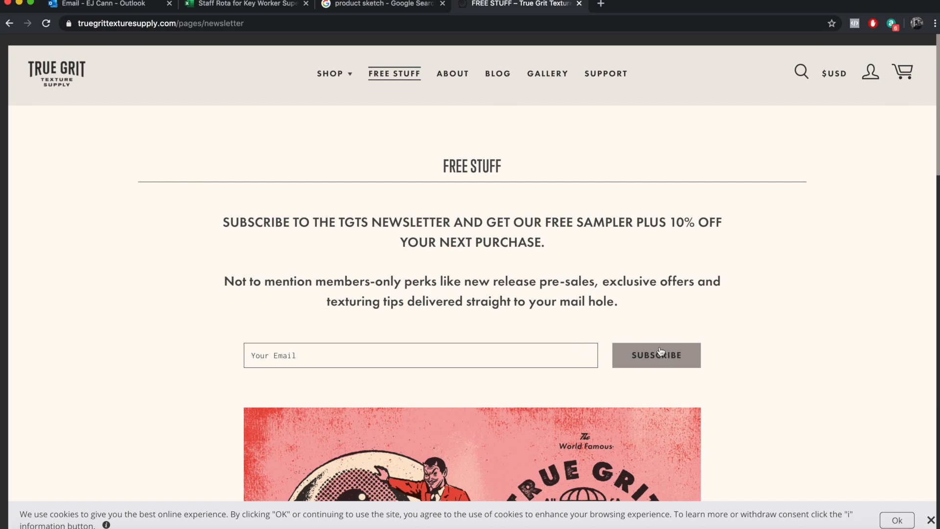
scroll(656, 345, down, 6)
scroll(647, 343, down, 2)
scroll(641, 335, up, 8)
scroll(626, 324, down, 15)
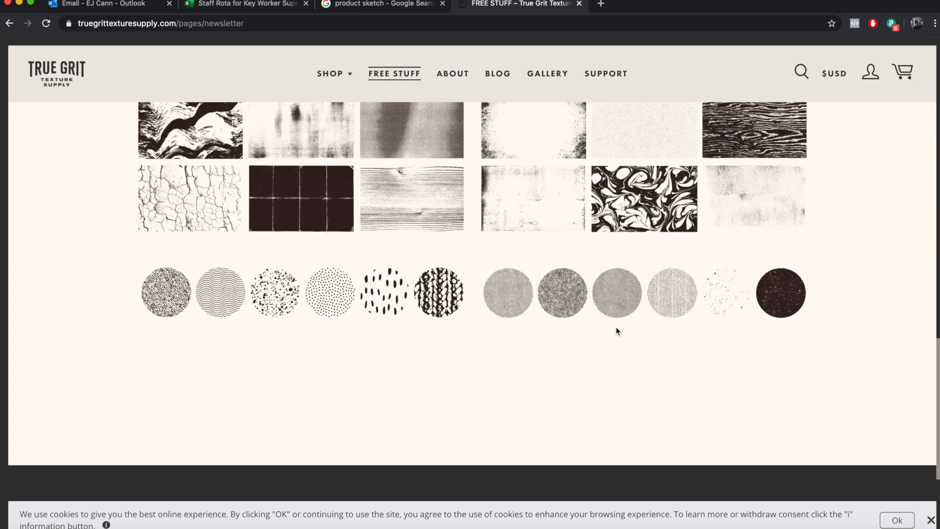
scroll(602, 304, up, 12)
scroll(577, 261, up, 5)
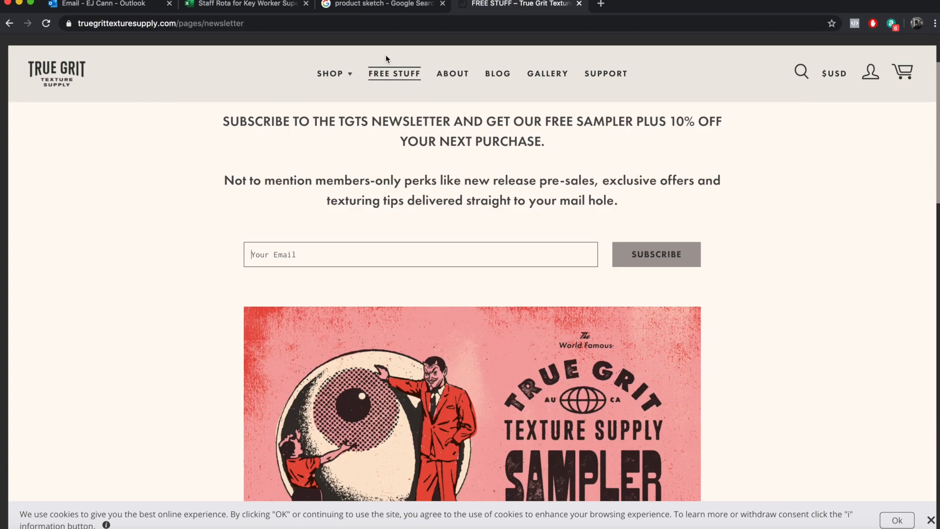
Open the shop's Brushes collection for Photoshop and look through the brush sets on offer.
click(331, 73)
click(249, 157)
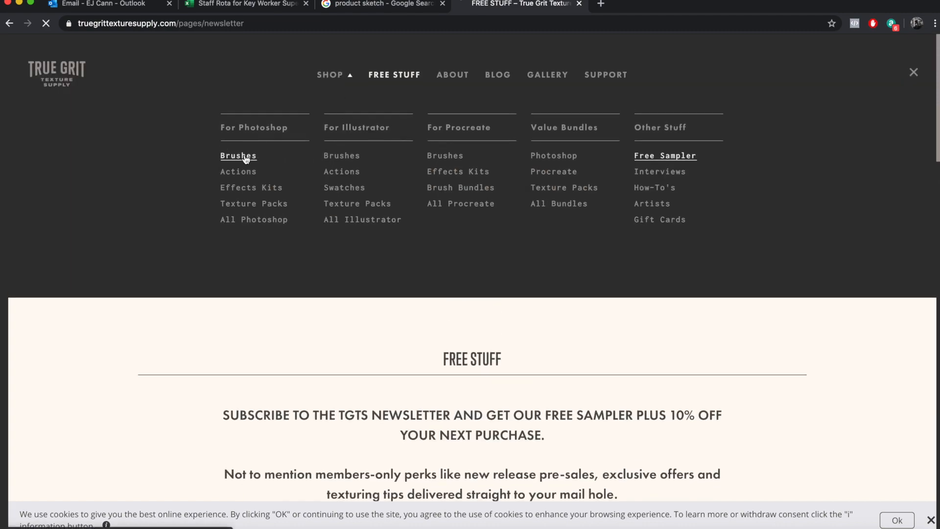
scroll(333, 313, down, 1)
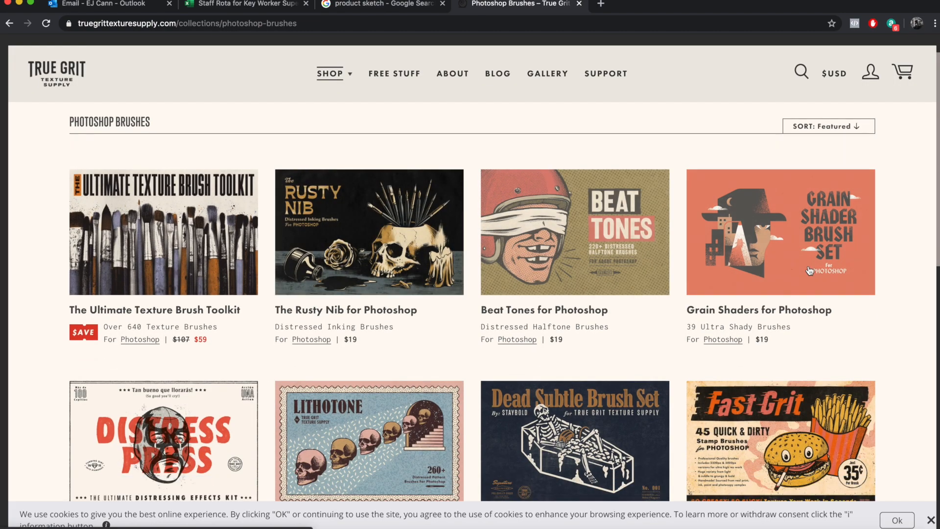
scroll(532, 366, down, 4)
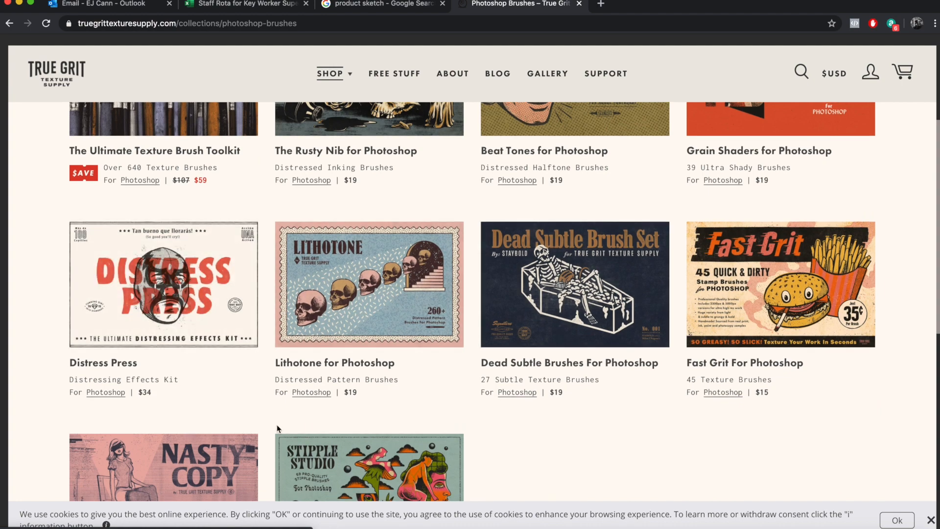
scroll(362, 378, down, 5)
Open the Stipple Studio for Photoshop product, examine its brush previews and package contents, and minimise the browser.
click(365, 255)
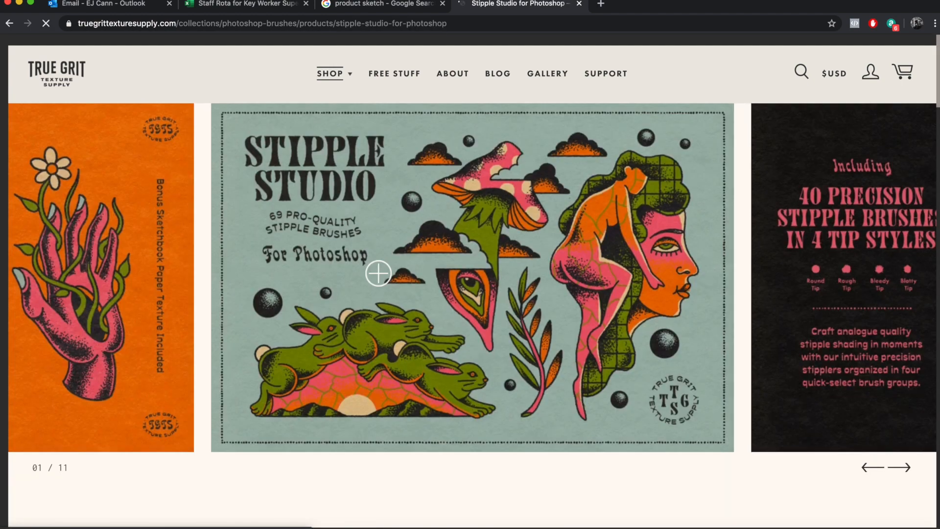
scroll(377, 273, down, 10)
scroll(366, 260, down, 15)
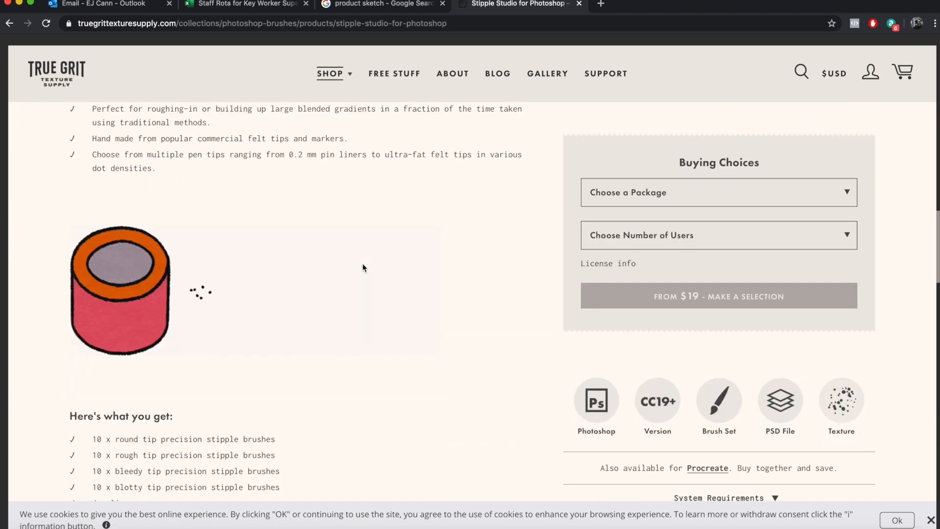
scroll(356, 270, up, 8)
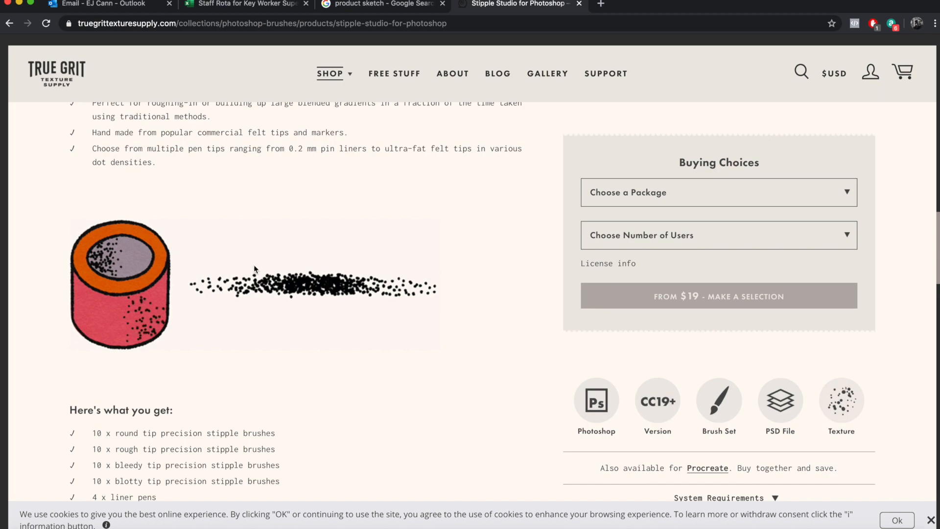
scroll(315, 348, down, 20)
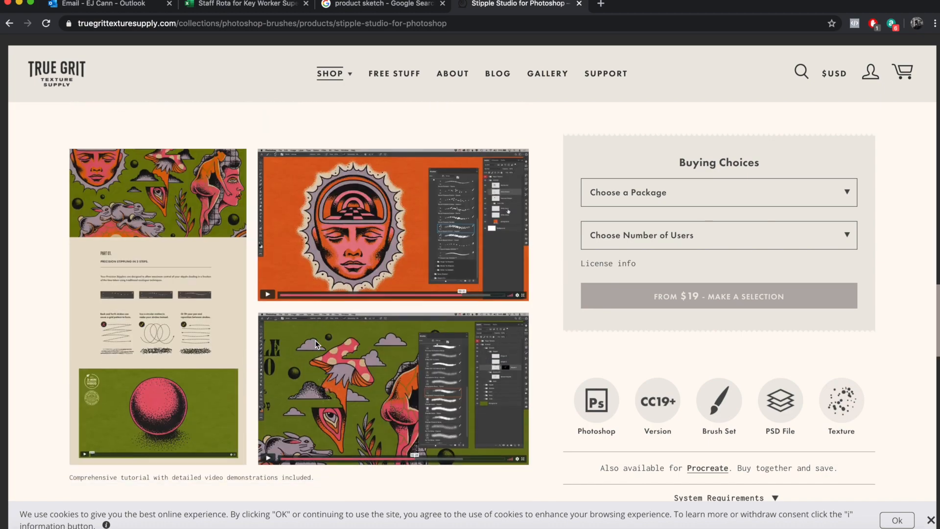
scroll(313, 328, up, 20)
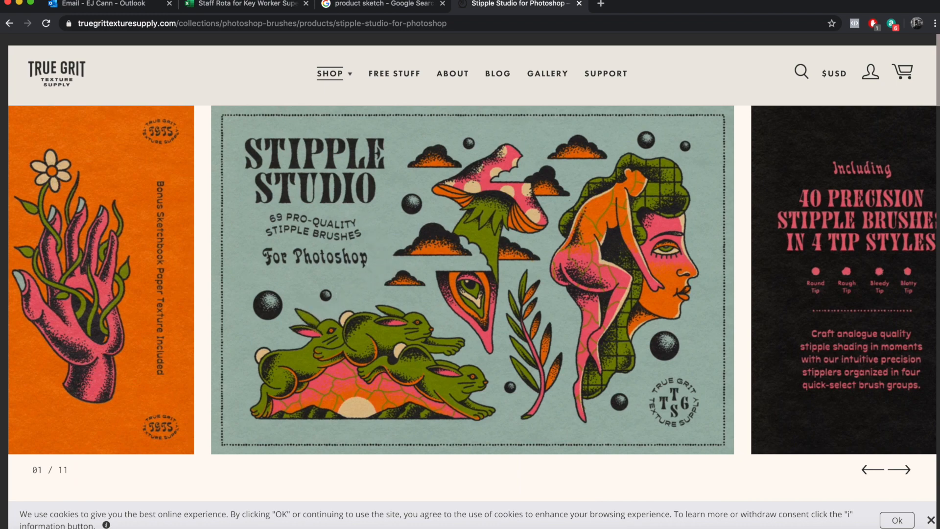
click(19, 2)
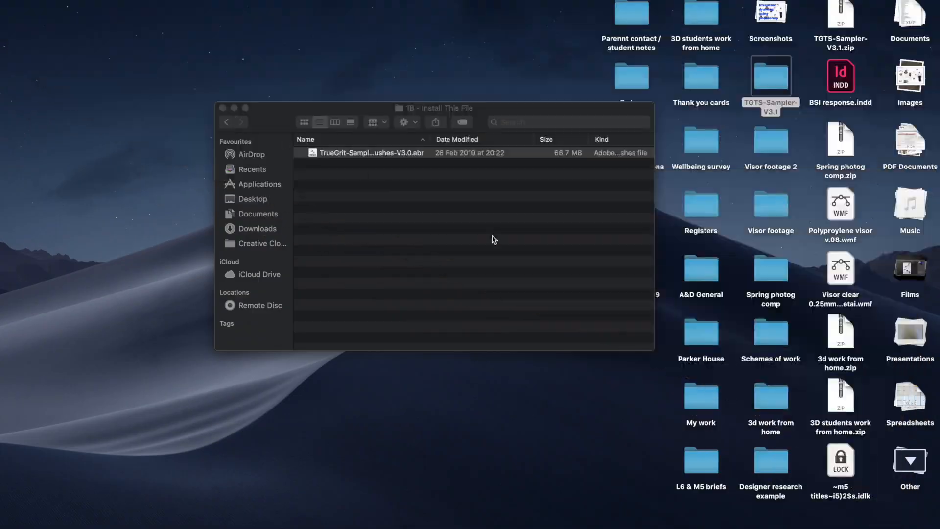
From the TGTS-Sampler-V3.1 folder, open 01 Photoshop Brushes, enter 1B - Install This File, and load its TrueGrit sampler .abr file into Photoshop.
click(222, 108)
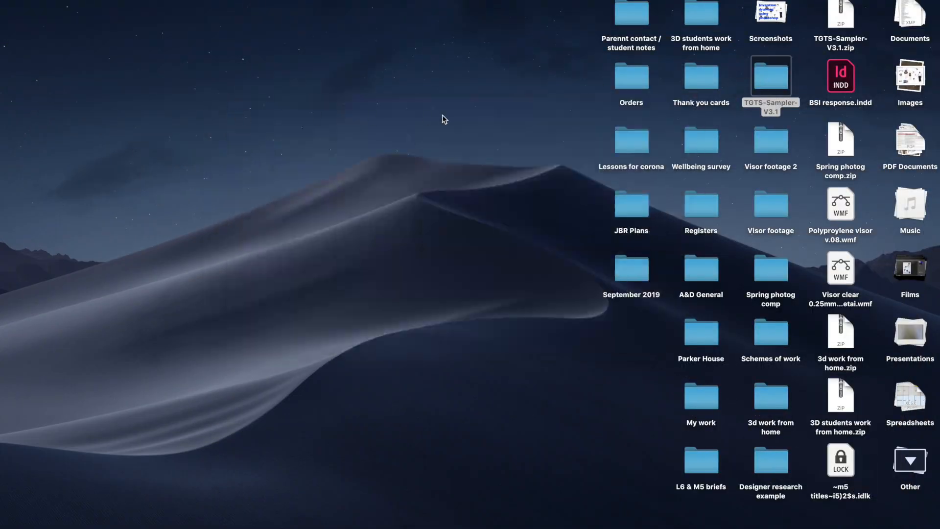
click(526, 128)
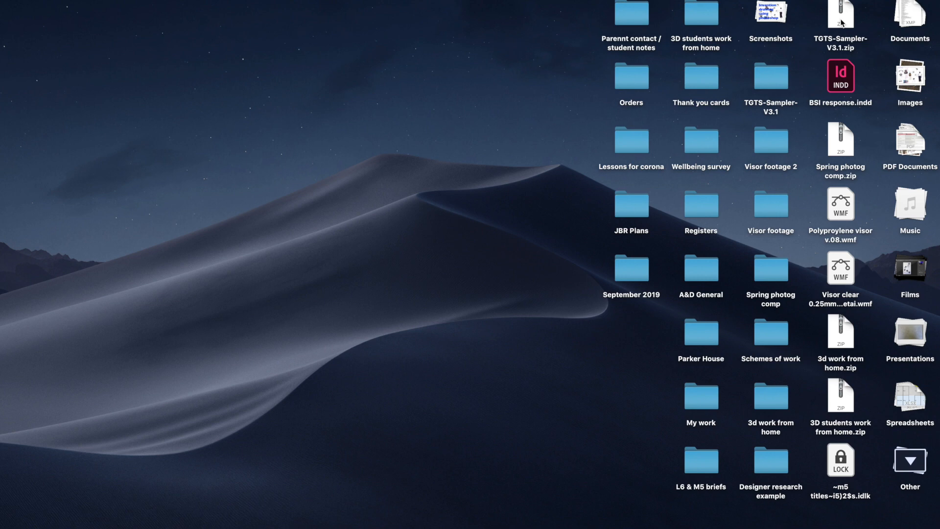
double_click(764, 79)
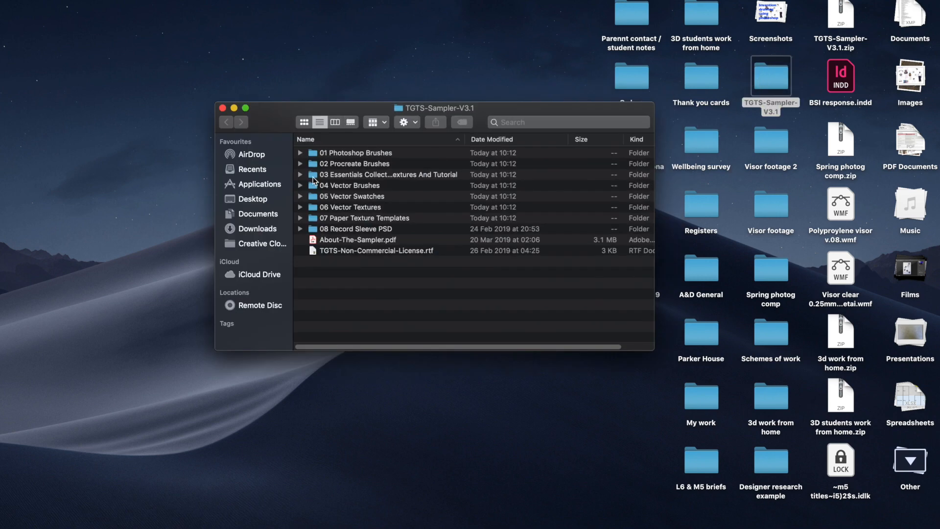
double_click(341, 155)
double_click(344, 165)
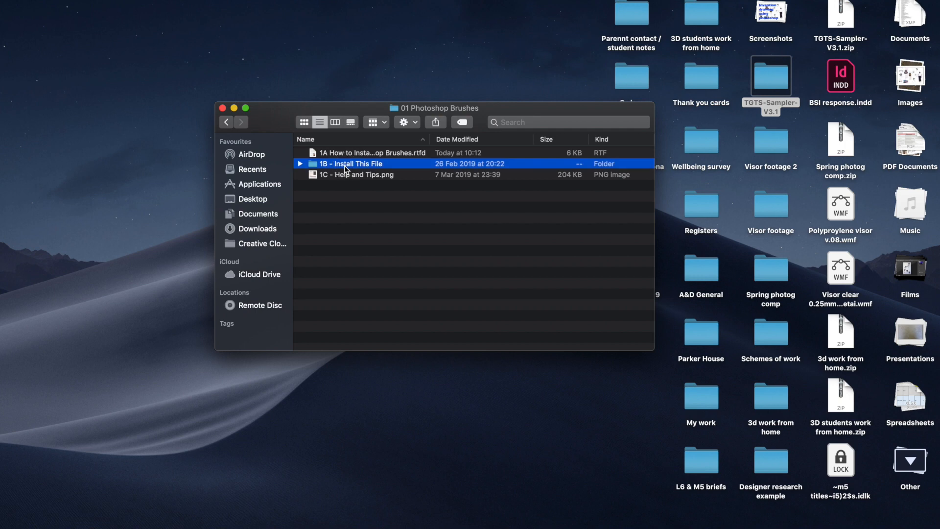
double_click(348, 154)
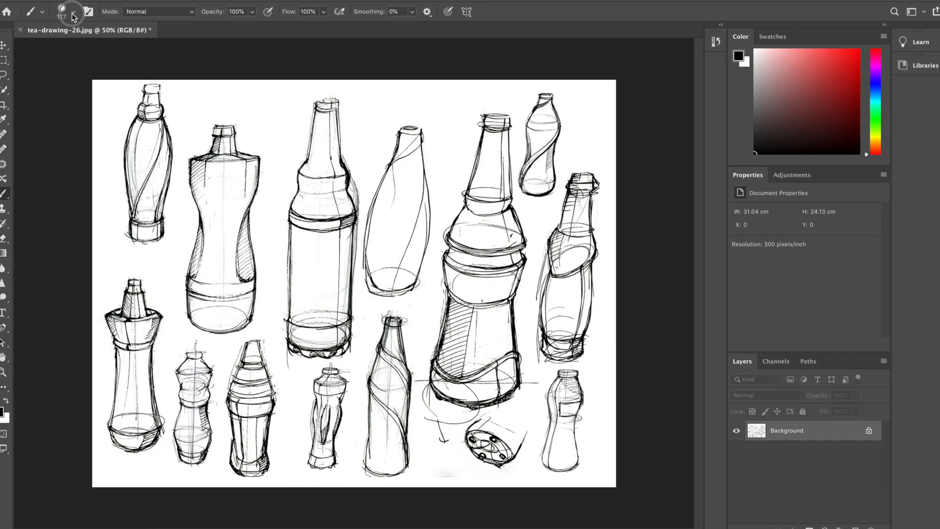
In the brush list, collapse TrueGrit-Sampler-Brushes-V3.0 and expand the True Grit Texture Supply Sampler set inside TrueGrit-Sampler-Brushes-V3.0 2.
click(73, 14)
scroll(78, 228, down, 5)
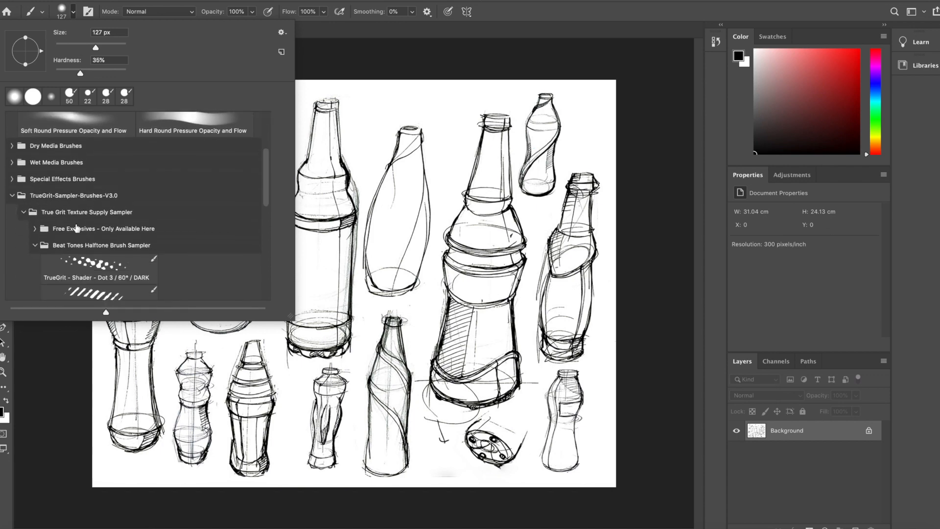
scroll(77, 228, down, 2)
scroll(58, 216, up, 1)
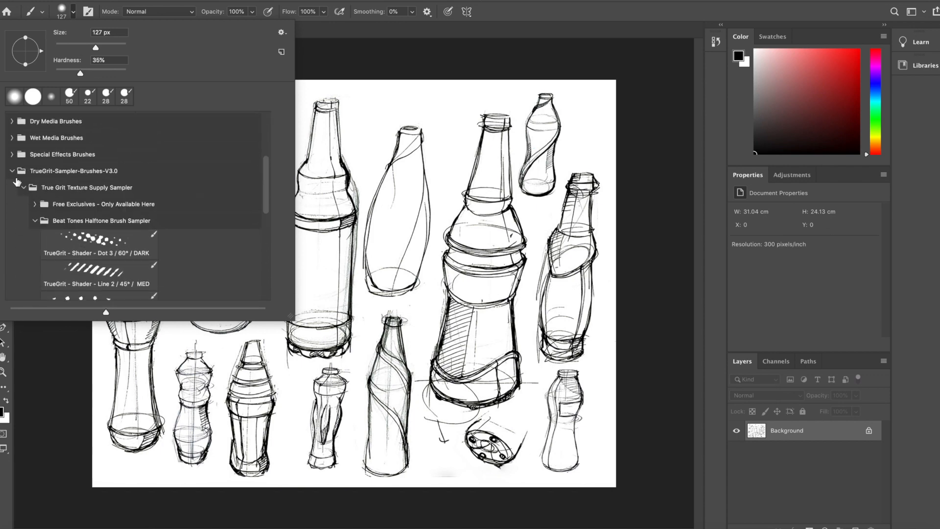
click(12, 172)
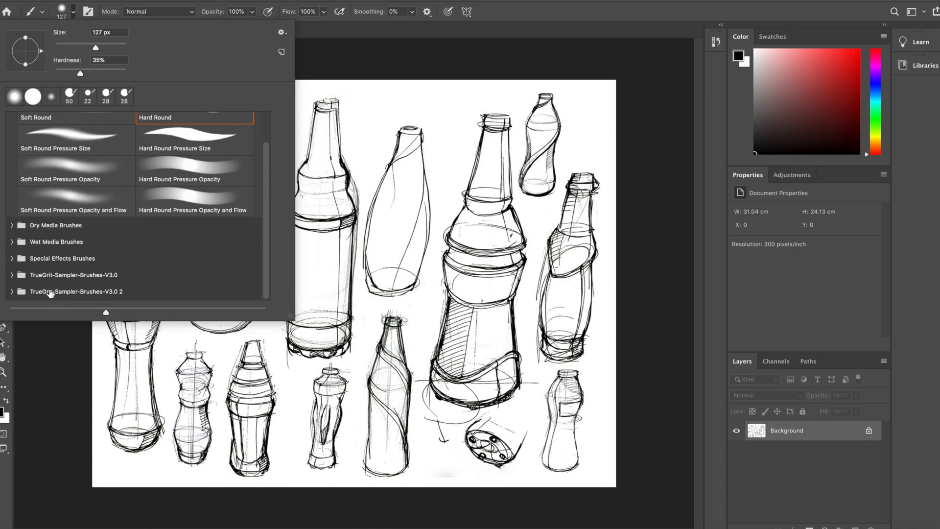
click(13, 292)
scroll(142, 279, down, 1)
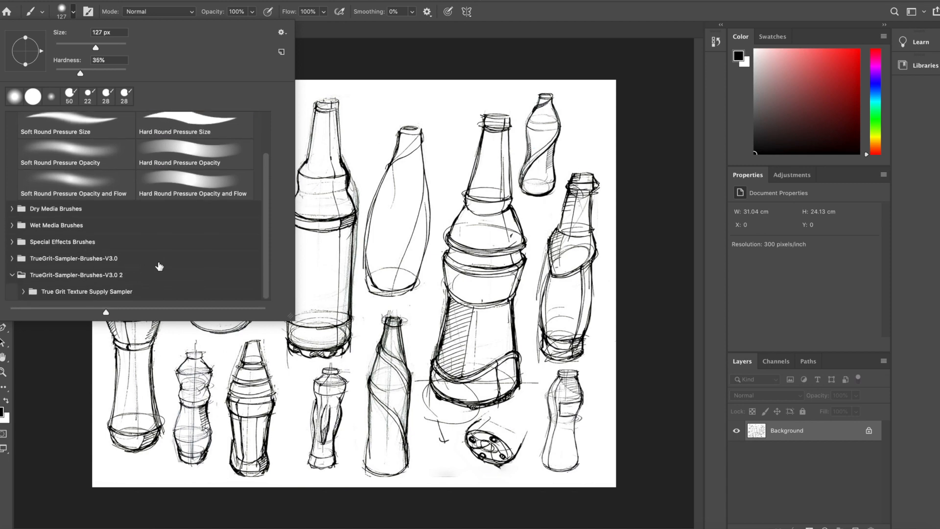
click(23, 292)
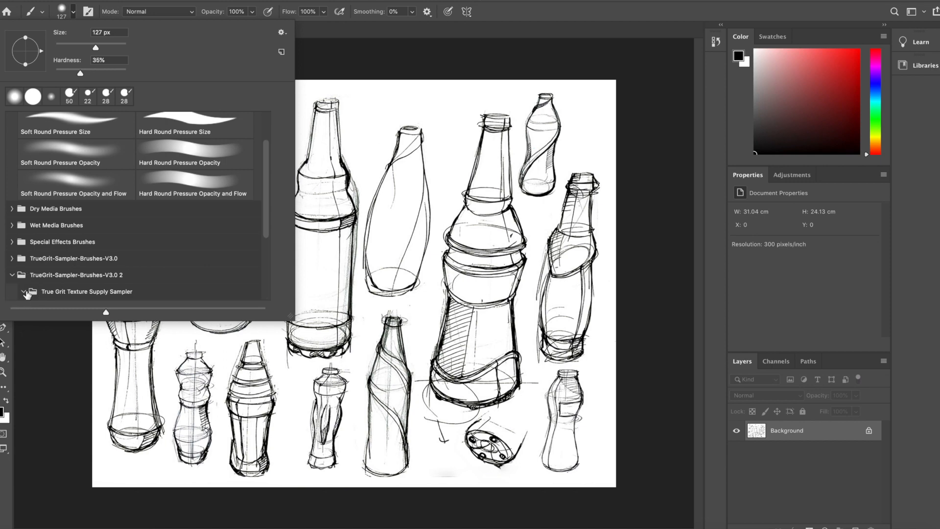
scroll(74, 280, down, 3)
scroll(83, 262, down, 4)
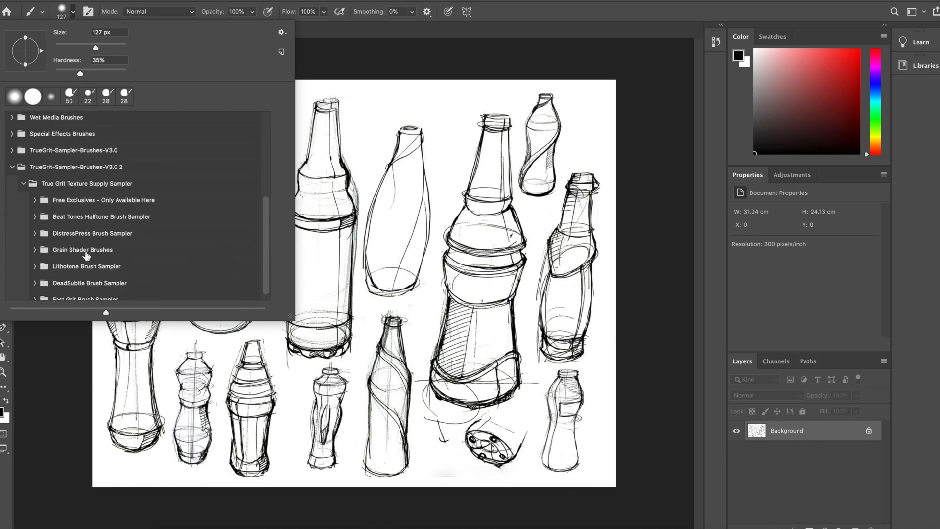
scroll(100, 231, down, 1)
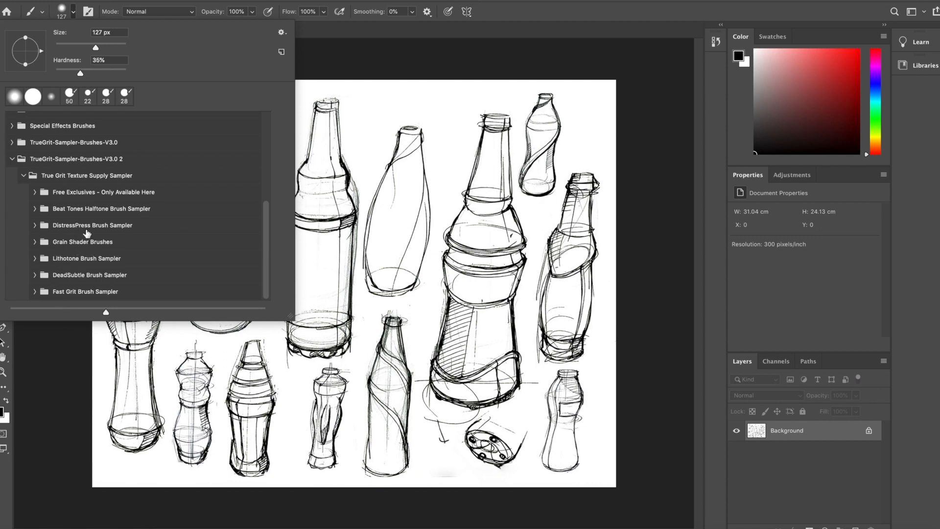
Choose the Beat Tones brush TrueGrit - Shader - Dot 3 / 60° / DARK and test it on blank canvas, undoing the test patch.
click(81, 211)
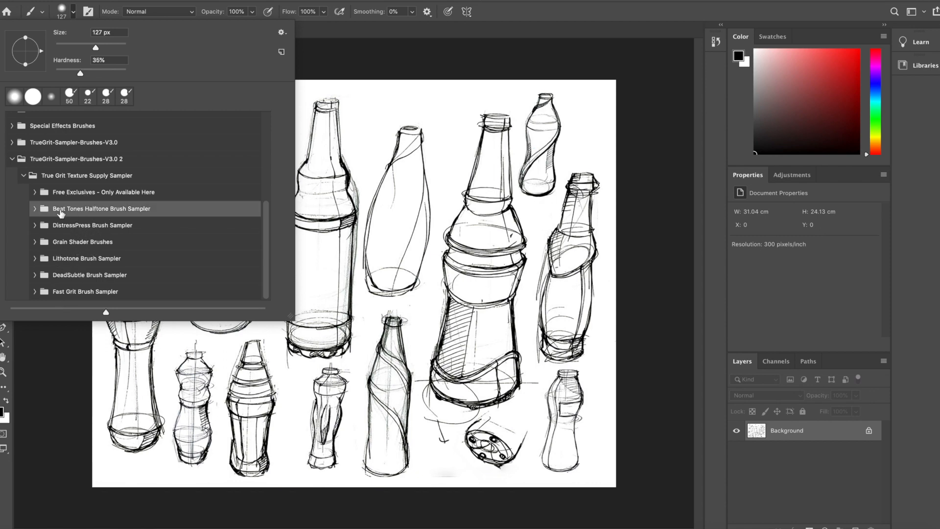
click(33, 210)
scroll(99, 240, down, 8)
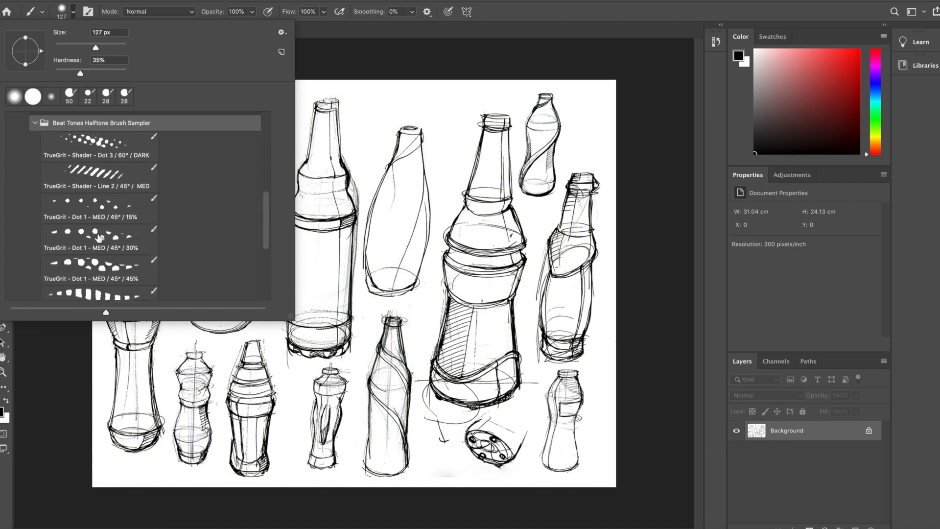
click(92, 152)
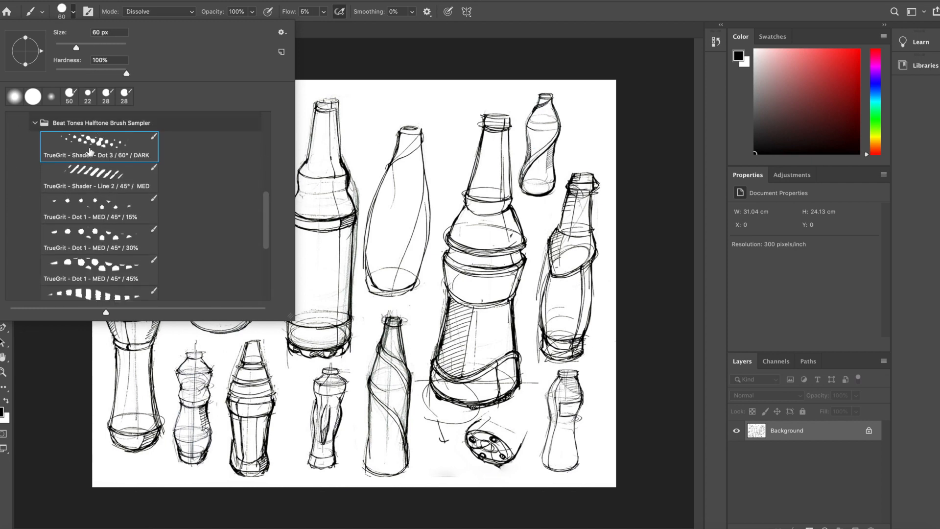
mouse_move(386, 117)
mouse_down()
mouse_move(373, 117)
mouse_move(364, 159)
mouse_move(357, 118)
mouse_move(371, 109)
mouse_move(373, 120)
mouse_move(381, 117)
mouse_up()
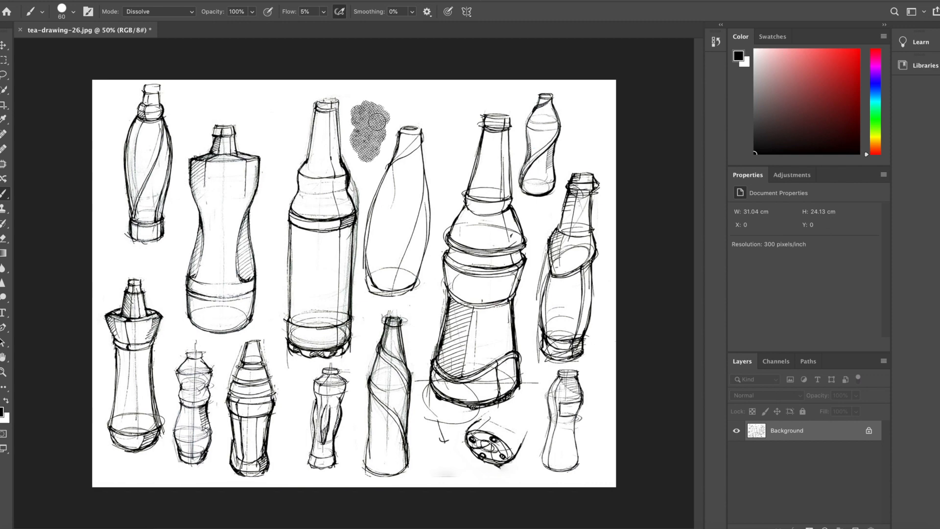
key(ctrl+z)
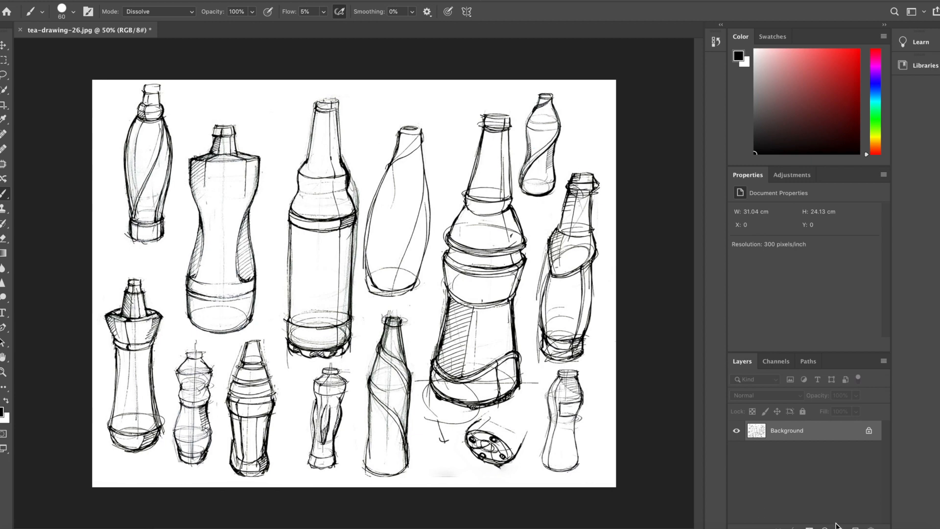
Add a new layer above the Background and set its blend mode to Multiply.
click(855, 527)
click(779, 398)
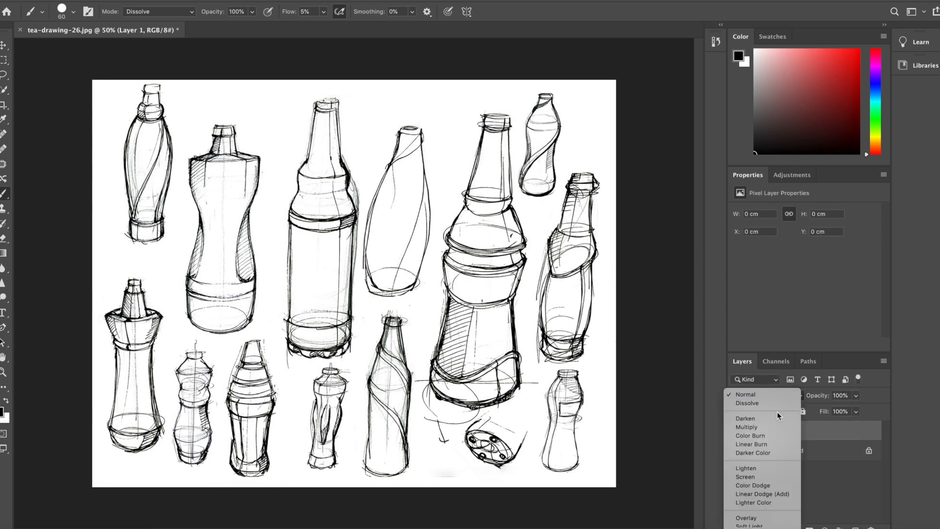
click(776, 426)
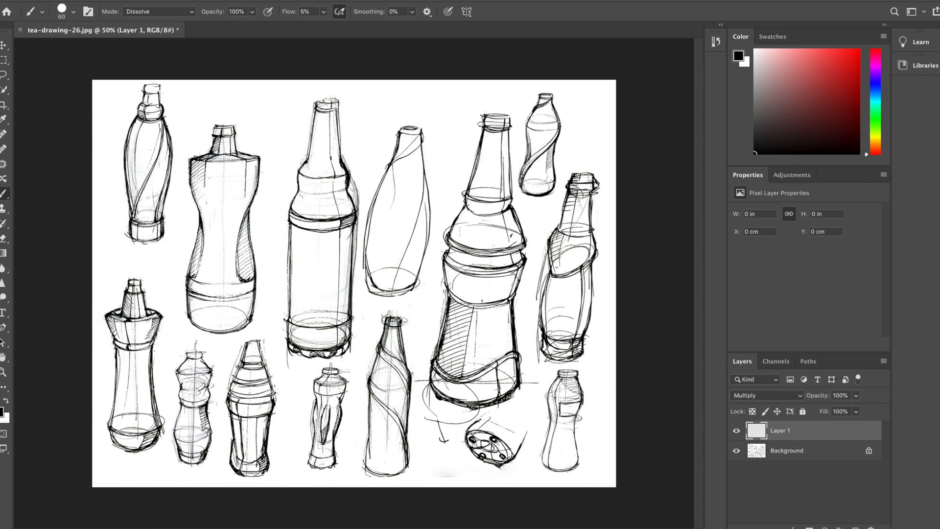
Set the halftone brush to 100 px size and 35% opacity for shading the tall straight-sided bottle.
key(ctrl+plus)
key(ctrl+plus)
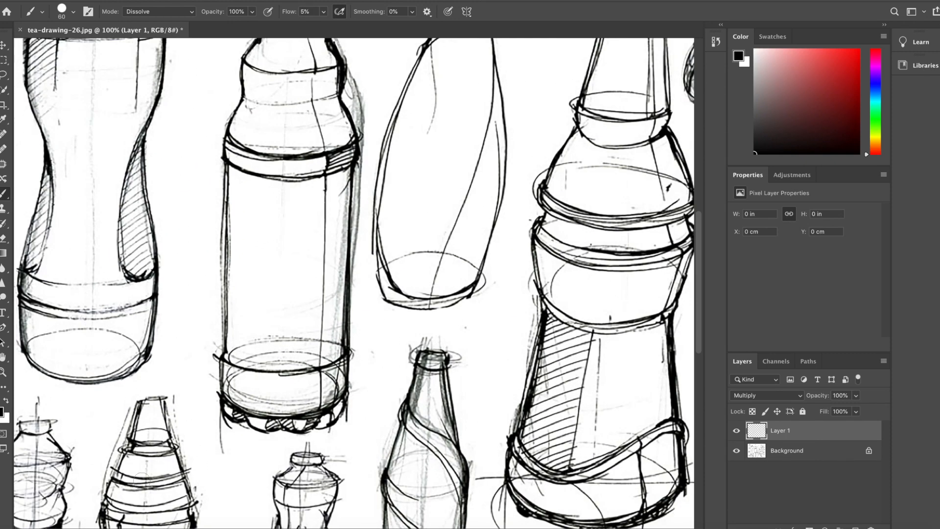
scroll(190, 199, up, 10)
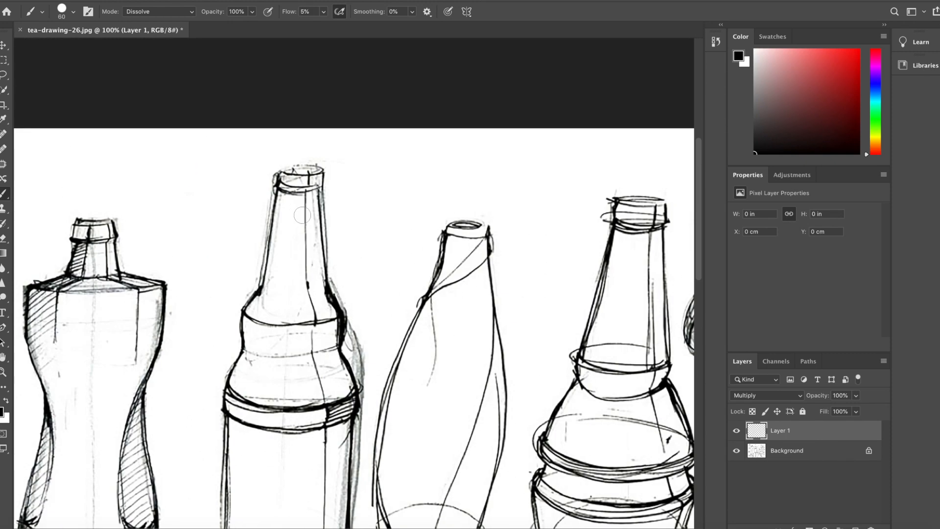
scroll(309, 343, down, 4)
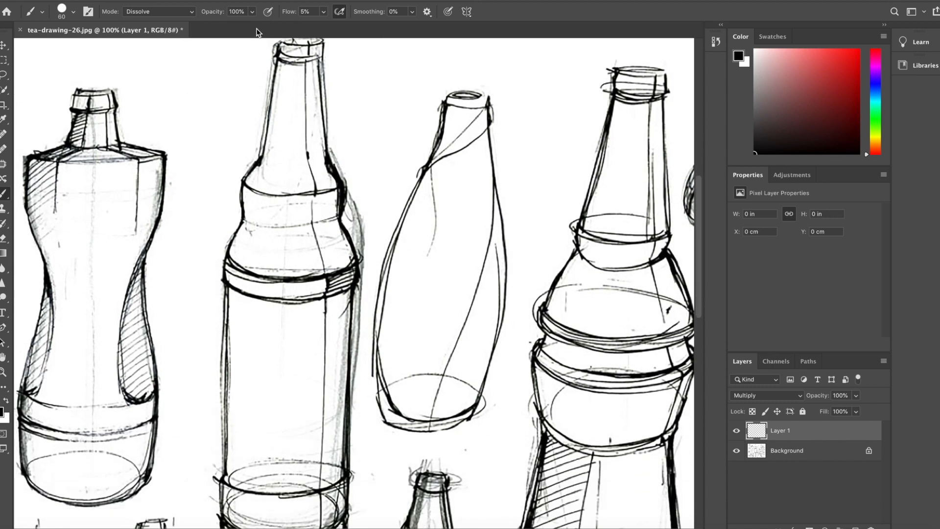
click(252, 11)
drag(249, 24, 224, 27)
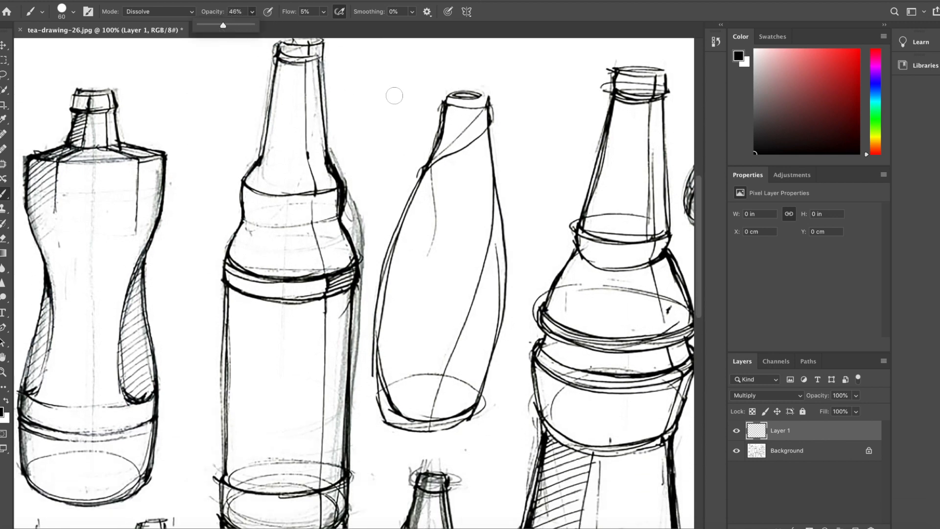
right_click(395, 95)
drag(459, 114, 475, 114)
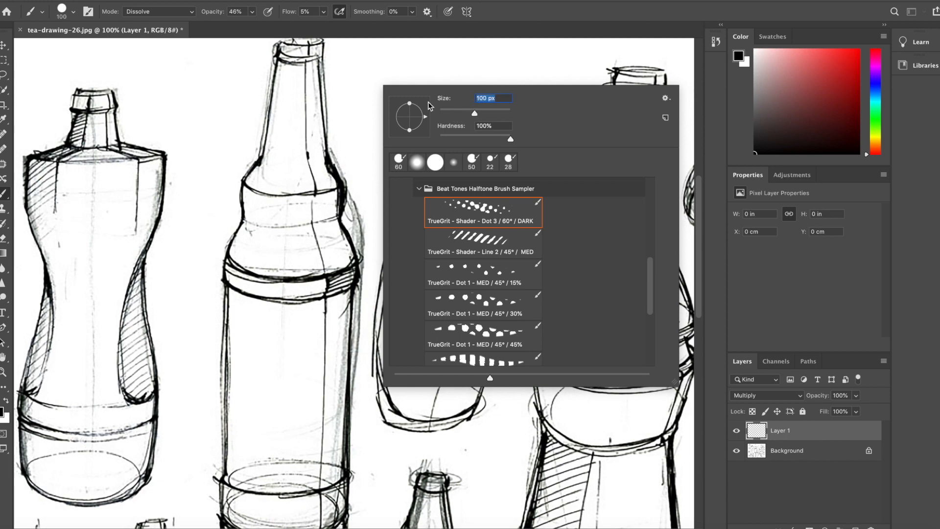
click(306, 67)
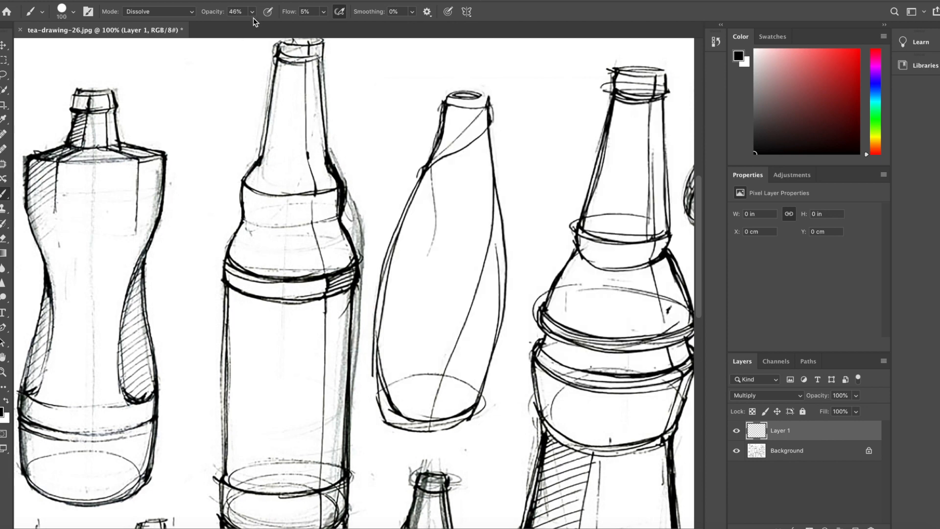
drag(254, 27, 249, 29)
Try halftone shading down the tall bottle's right half, lower the brush hardness, shade again, and undo the strokes.
mouse_move(307, 48)
mouse_down()
mouse_move(310, 162)
mouse_move(344, 287)
mouse_move(328, 504)
mouse_move(313, 513)
mouse_move(323, 270)
mouse_move(306, 194)
mouse_move(293, 58)
mouse_up()
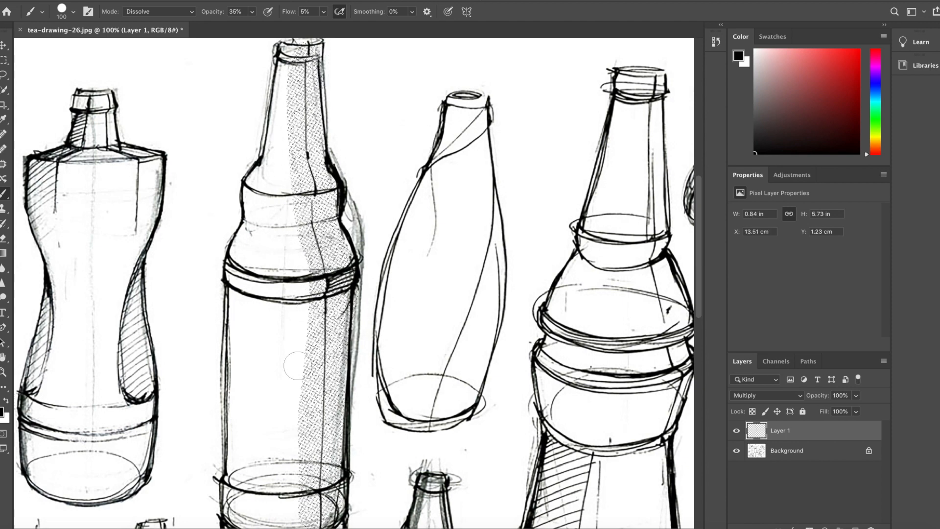
right_click(384, 81)
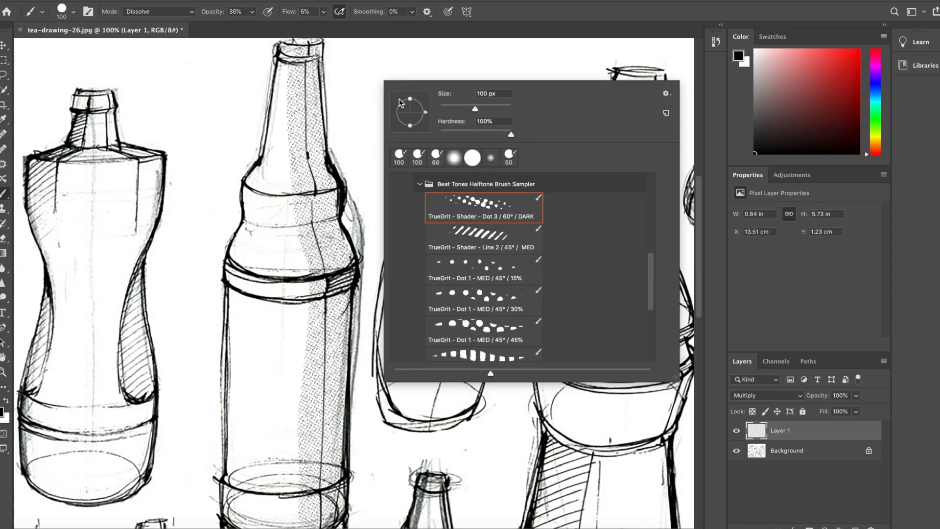
drag(509, 133, 425, 133)
mouse_move(295, 54)
mouse_down()
mouse_move(302, 241)
mouse_move(296, 391)
mouse_up()
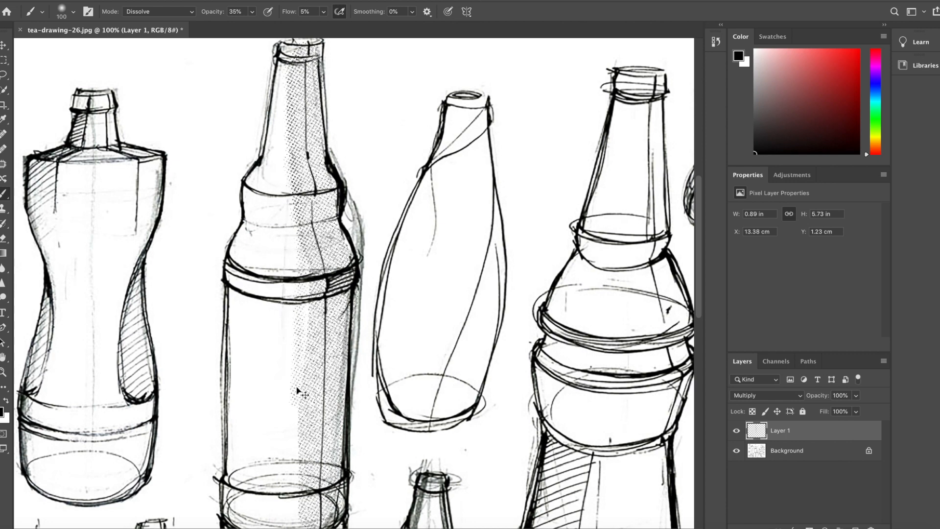
key(ctrl+z)
key(ctrl+z)
key(ctrl+z)
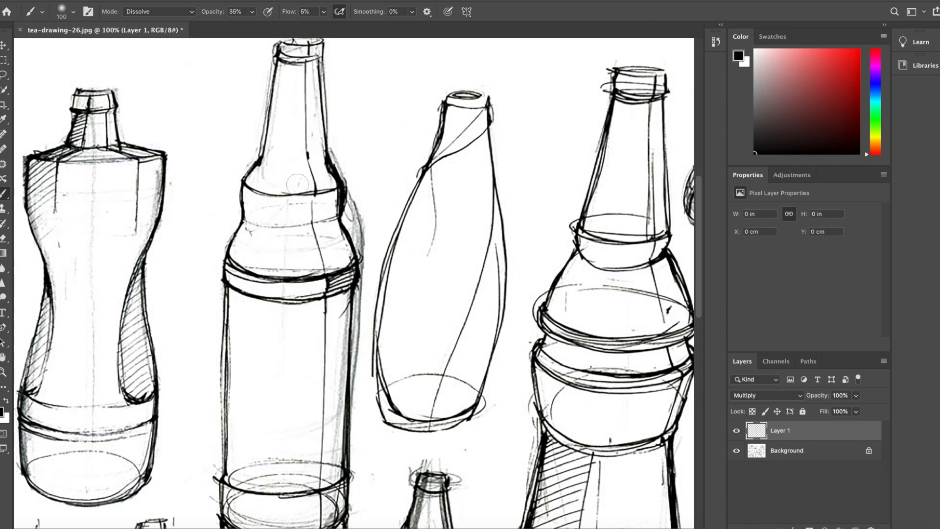
Set the brush size to 137 px and shade a soft band of halftone dots down the tall bottle's right side.
right_click(365, 139)
drag(464, 165, 471, 165)
mouse_move(305, 69)
mouse_down()
mouse_move(334, 266)
mouse_move(323, 514)
mouse_move(314, 516)
mouse_move(321, 239)
mouse_move(302, 126)
mouse_move(308, 65)
mouse_move(329, 197)
mouse_move(326, 527)
mouse_up()
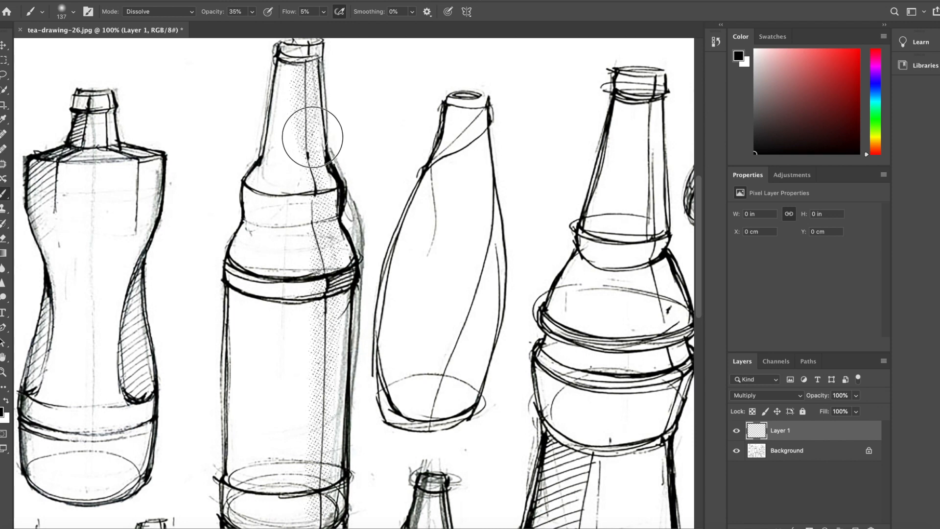
Set the brush to 59 px and 62% opacity and build darker halftone dots down the tall bottle's right side.
scroll(384, 79, down, 3)
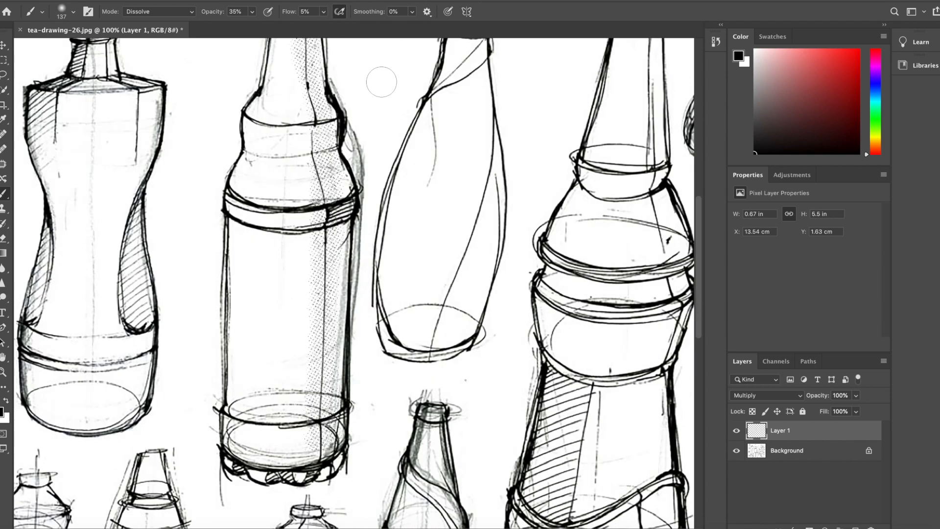
drag(267, 27, 268, 28)
right_click(378, 89)
mouse_move(468, 141)
mouse_down()
mouse_move(480, 143)
mouse_move(457, 117)
mouse_up()
scroll(346, 89, up, 4)
click(252, 13)
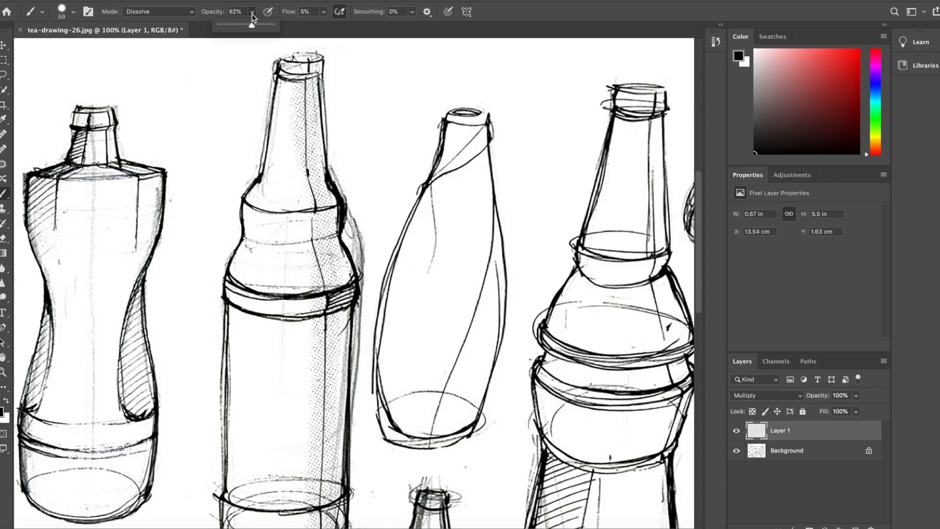
click(309, 89)
mouse_move(311, 82)
mouse_down()
mouse_move(312, 156)
mouse_move(330, 240)
mouse_move(330, 528)
mouse_up()
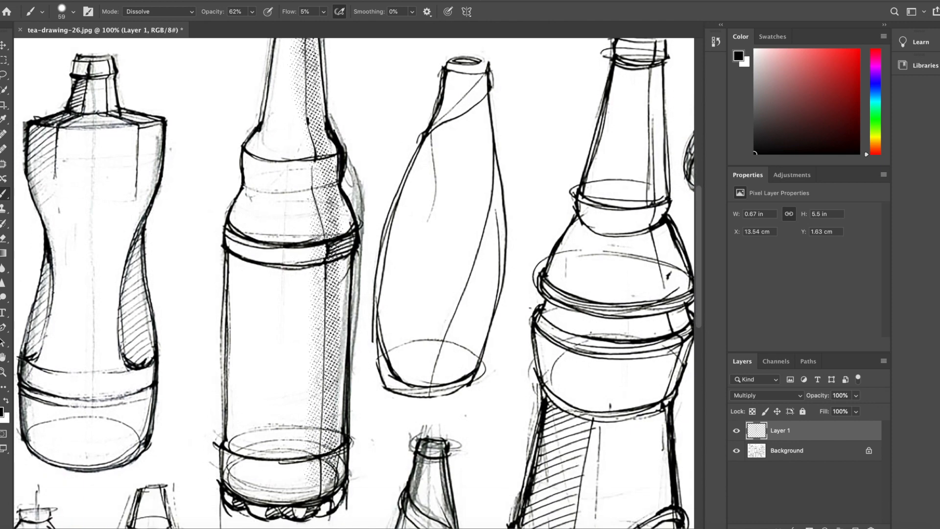
mouse_move(336, 479)
mouse_down()
mouse_move(344, 217)
mouse_move(312, 50)
mouse_up()
Raise the brush opacity to 96% and paint the darkest halftone dots along the tall bottle's right edge.
scroll(299, 50, up, 3)
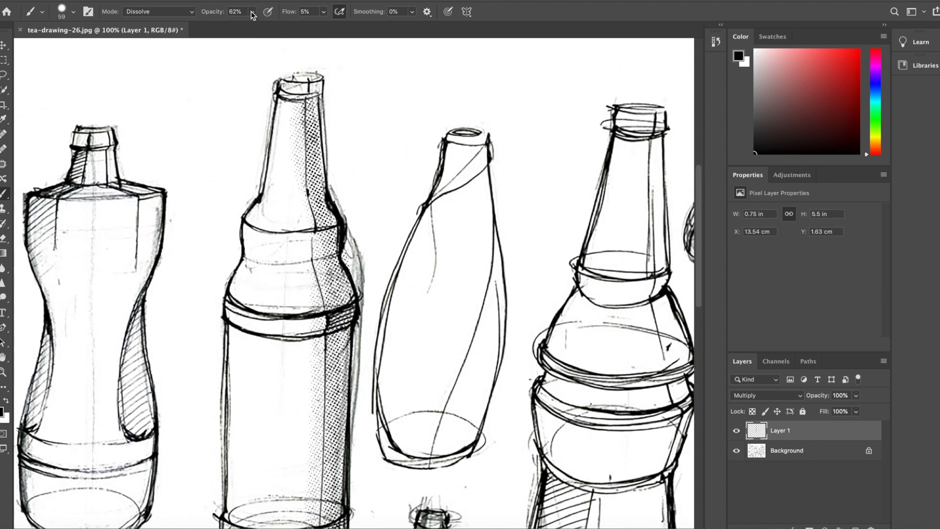
drag(253, 15, 270, 25)
mouse_move(313, 84)
mouse_down()
mouse_move(316, 162)
mouse_move(343, 297)
mouse_move(343, 527)
mouse_move(343, 421)
mouse_move(346, 456)
mouse_up()
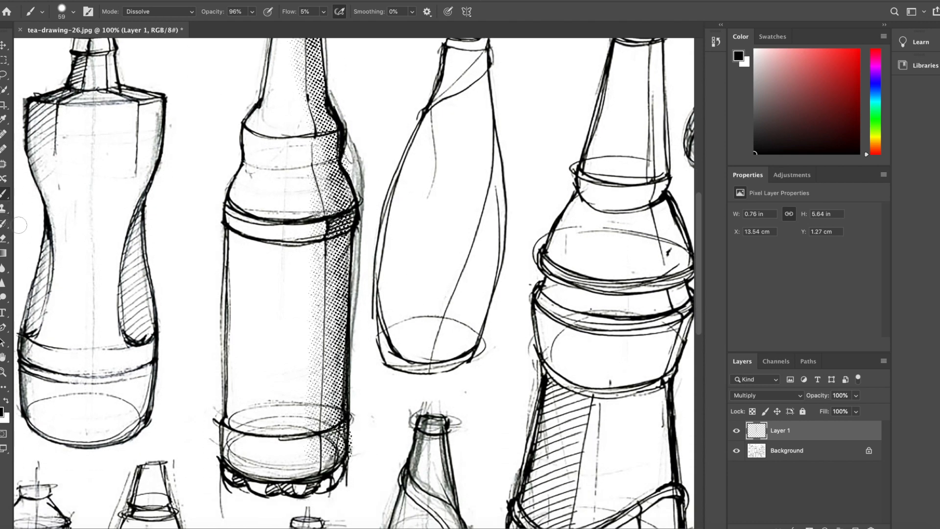
Try a halftone band down the middle of the tall bottle's body at 96% opacity and undo it.
click(3, 238)
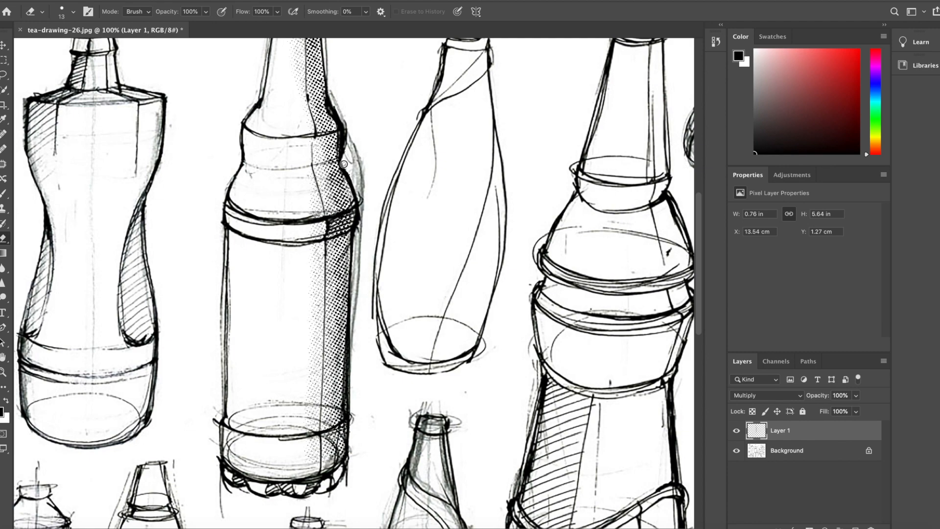
scroll(347, 171, up, 4)
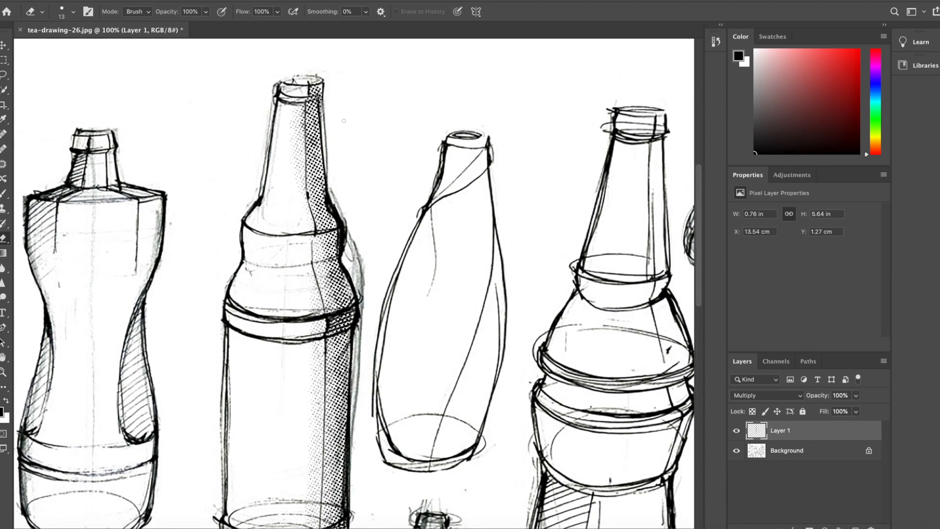
scroll(343, 120, down, 2)
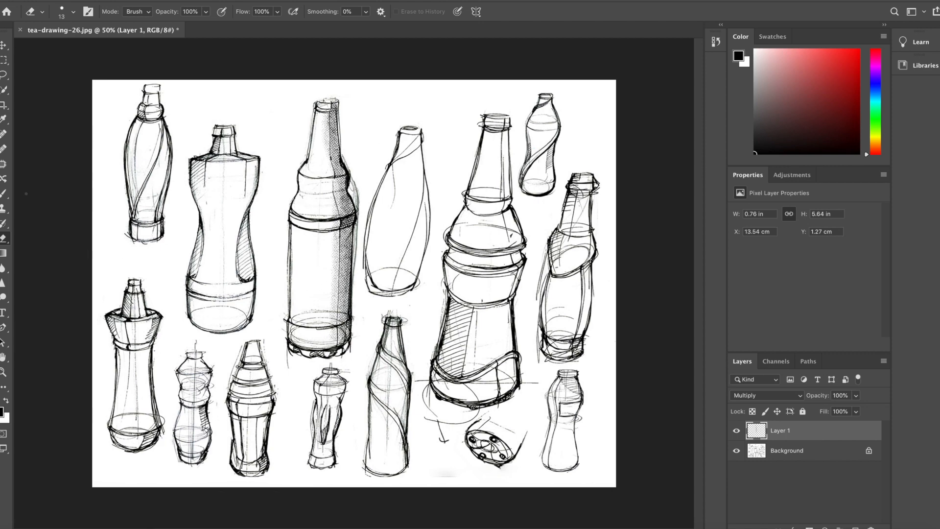
click(4, 193)
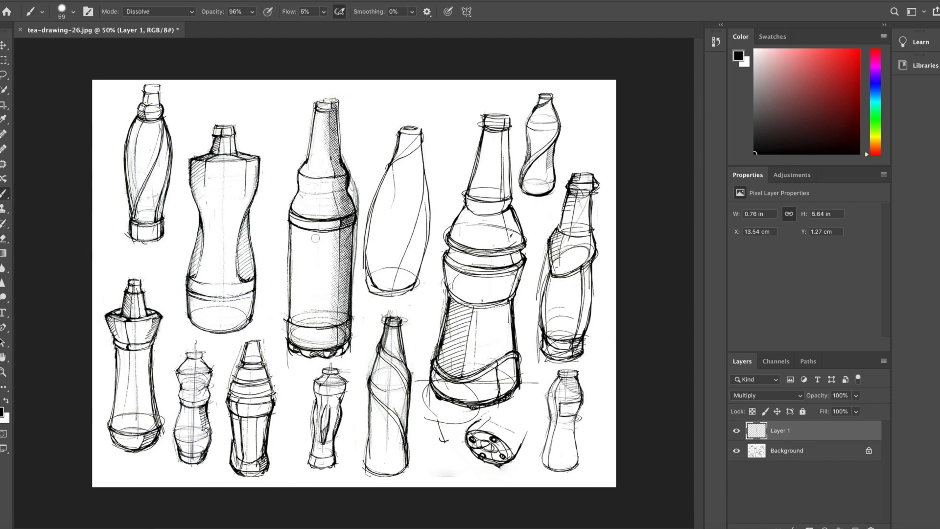
drag(313, 222, 311, 345)
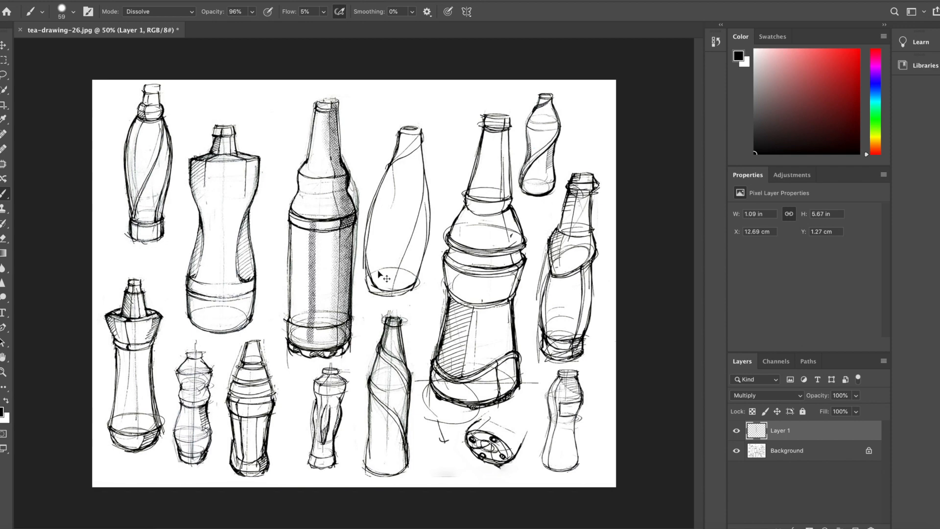
key(ctrl+z)
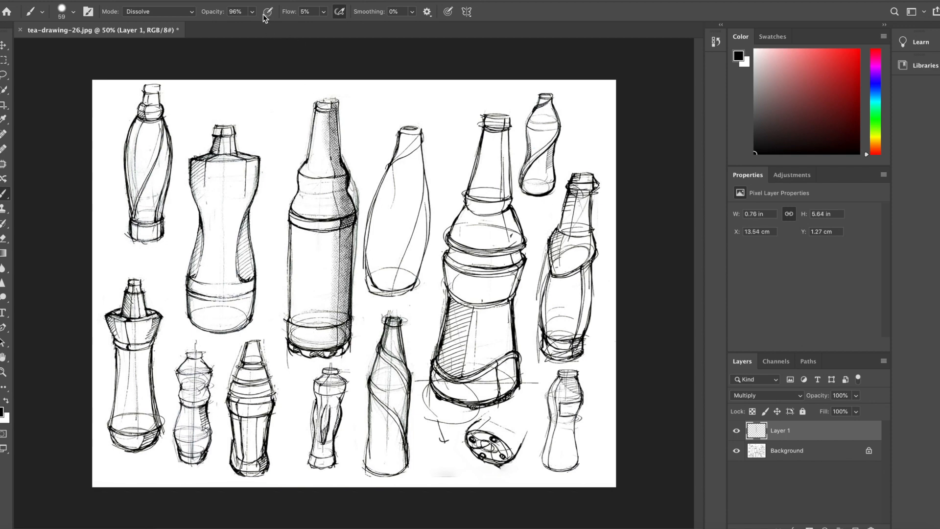
Lower the brush opacity to 49% and shade a halftone band along the tall bottle's centre, from the base up through the neck.
click(252, 11)
drag(314, 222, 313, 345)
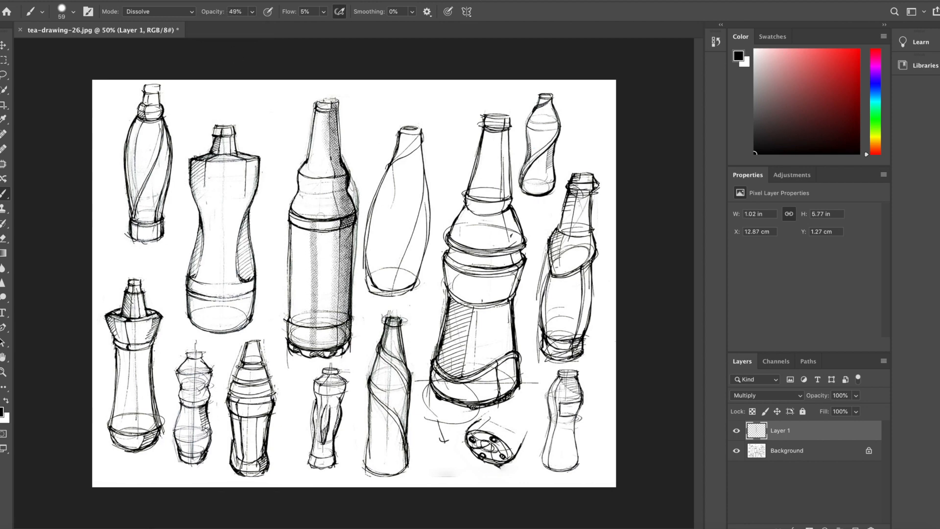
drag(313, 215, 322, 107)
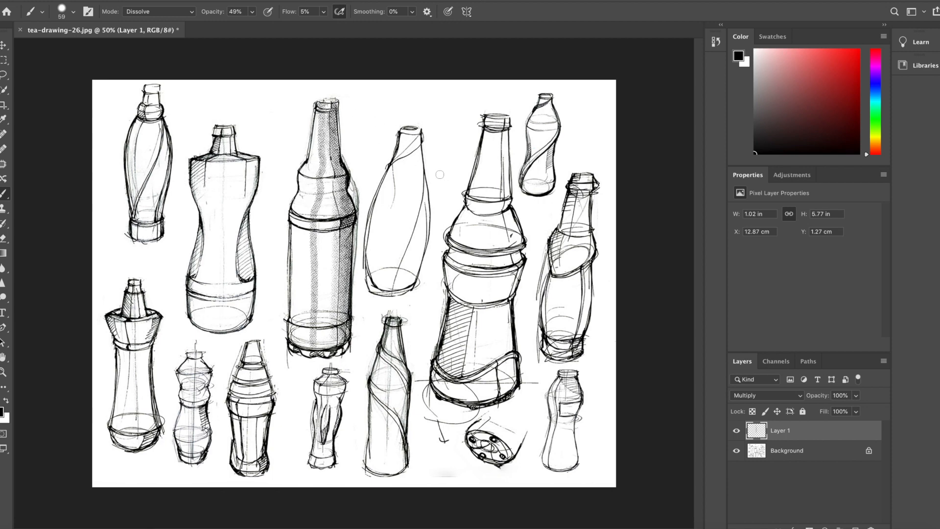
Expand the DistressPress, Grain Shader and Lithotone brush folders and choose the TGTS Lithotone Sprinkles MED brush.
click(42, 13)
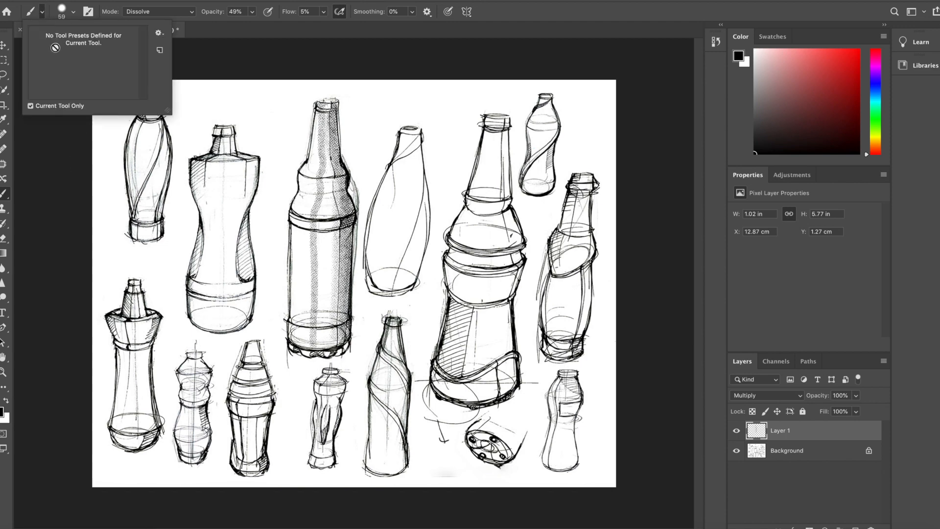
click(73, 12)
click(74, 12)
click(74, 12)
scroll(113, 192, down, 3)
scroll(107, 243, down, 5)
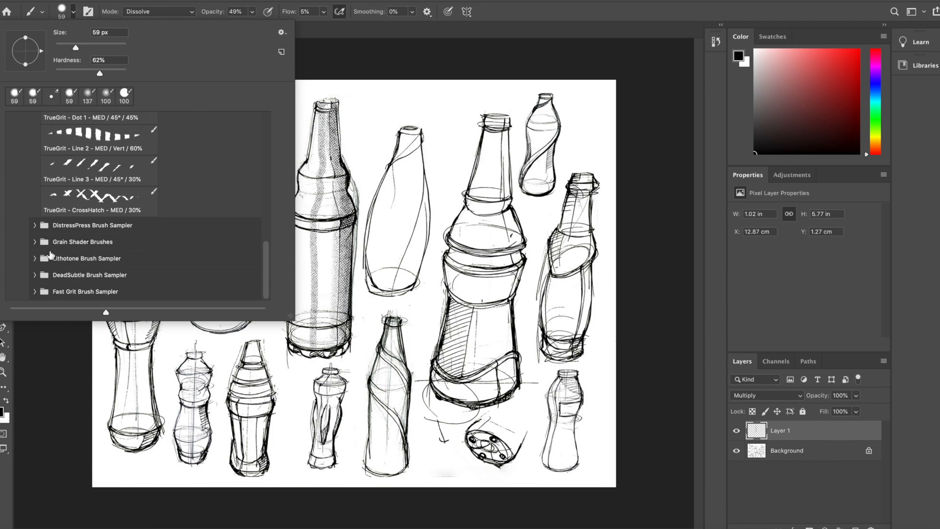
click(35, 225)
scroll(81, 247, down, 6)
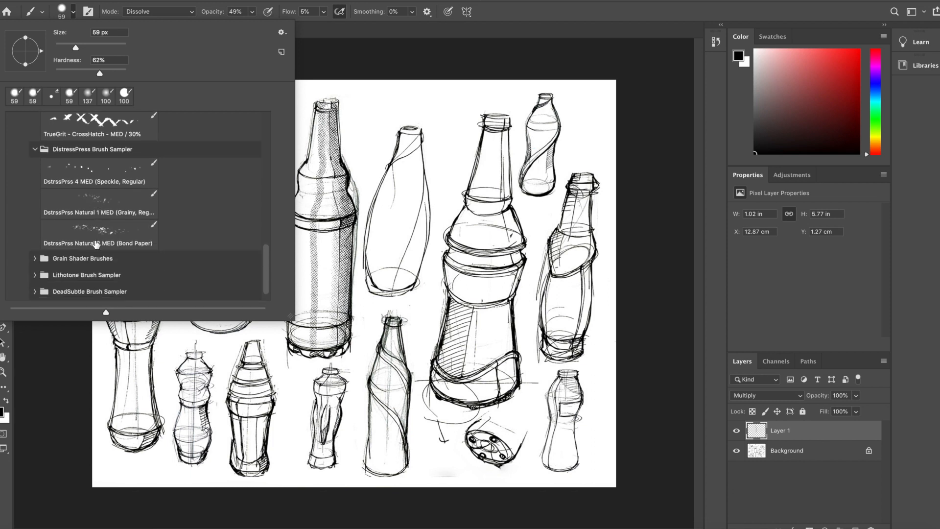
click(34, 242)
scroll(55, 260, down, 4)
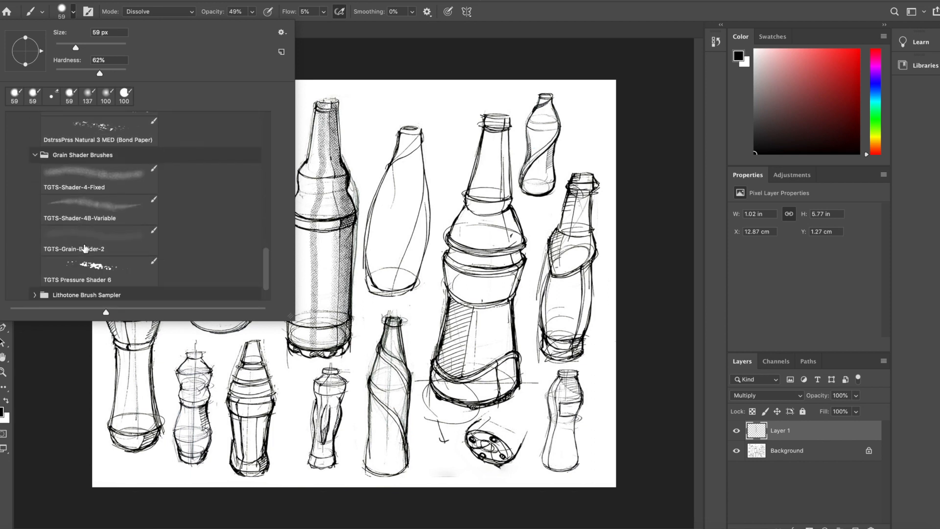
click(35, 258)
scroll(90, 255, down, 8)
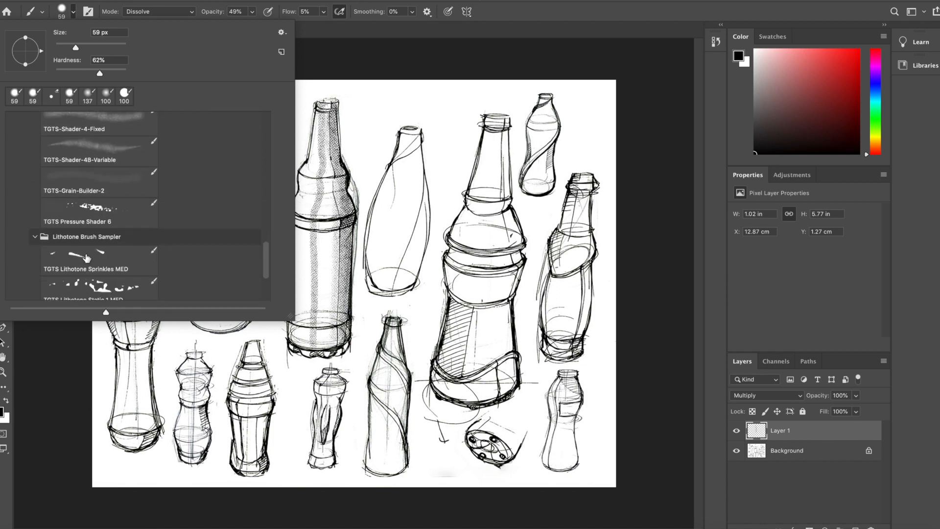
click(102, 172)
Set the brush size to 140 px, try the sprinkles texture in the blank area above the curved bottle, and undo it.
right_click(449, 105)
text(140)
mouse_move(451, 106)
mouse_down()
mouse_move(421, 93)
mouse_move(388, 100)
mouse_move(444, 104)
mouse_move(415, 93)
mouse_move(446, 117)
mouse_up()
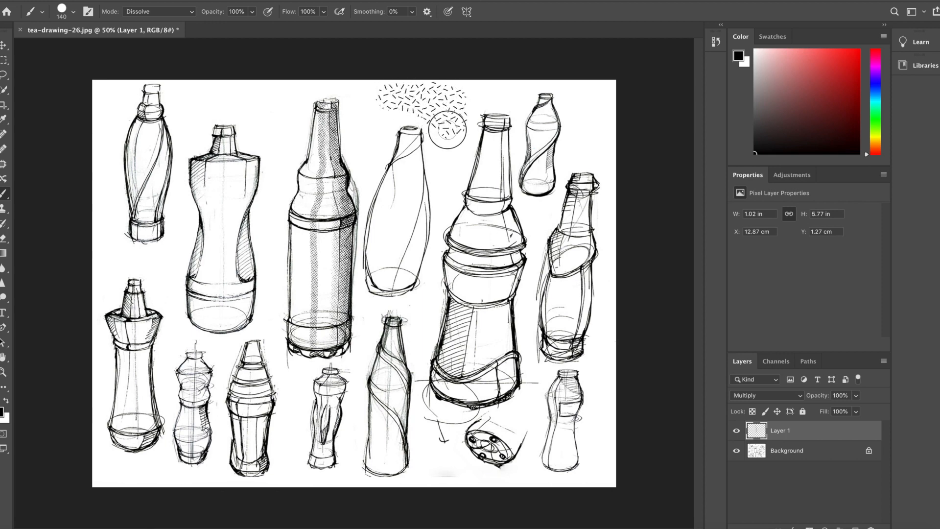
key(ctrl+z)
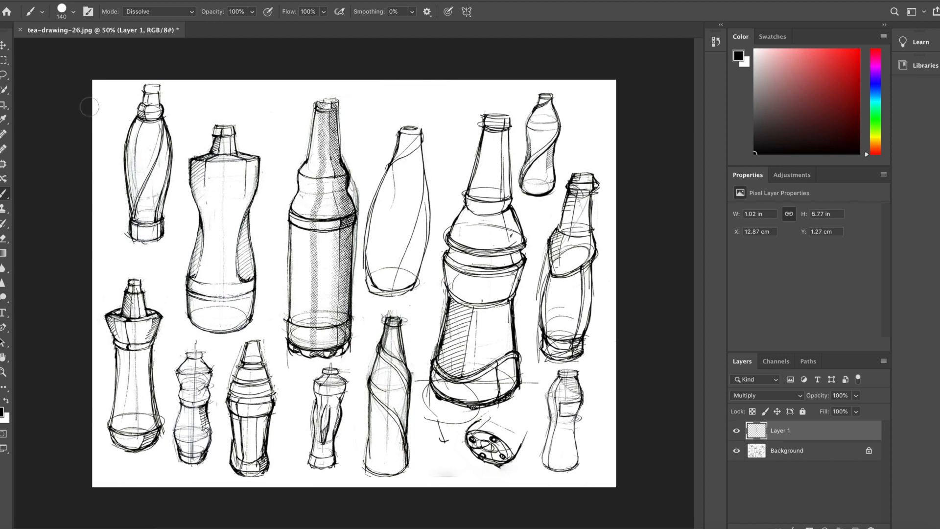
Draw a rectangular marquee selection around the hourglass-shaped bottle in the upper row.
click(4, 61)
click(52, 71)
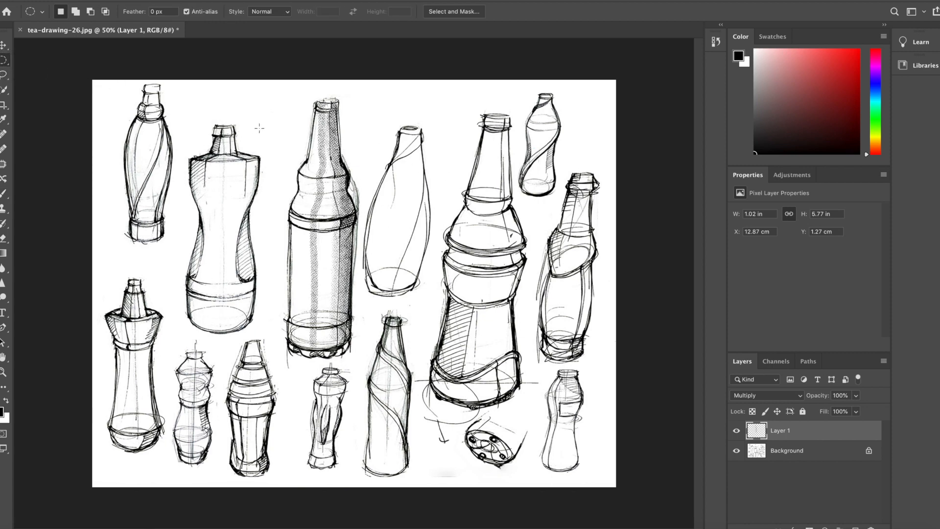
click(4, 60)
click(49, 56)
drag(270, 109, 177, 339)
Set the brush size to 191 px and paint the sprinkles texture around the hourglass-shaped bottle within the selection.
click(4, 194)
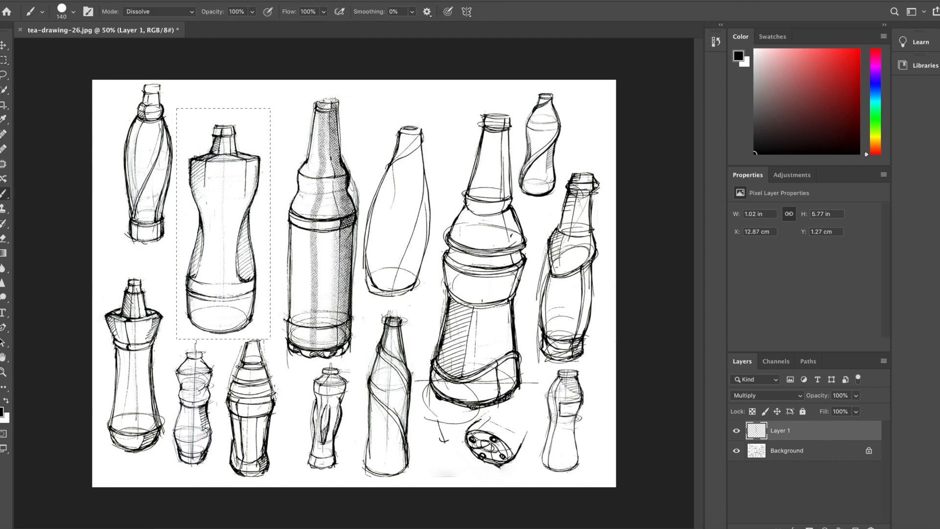
right_click(190, 131)
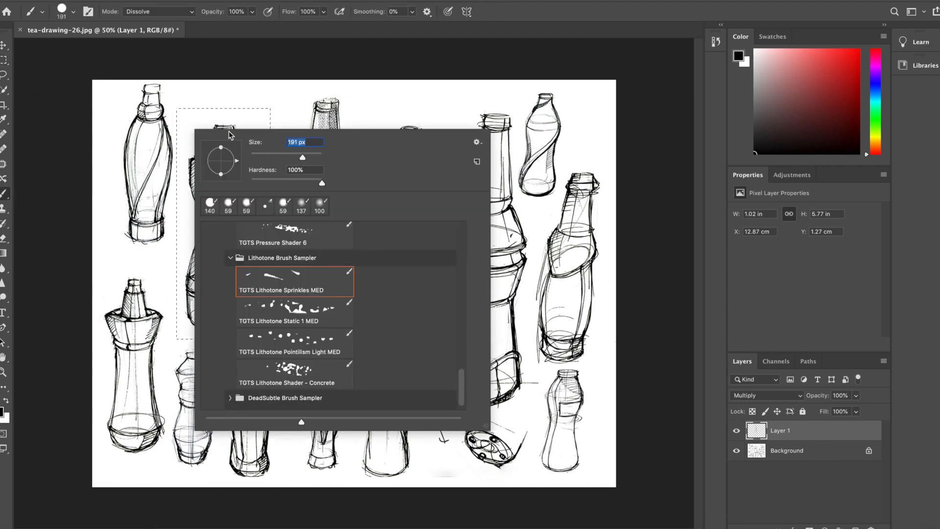
drag(218, 119, 188, 119)
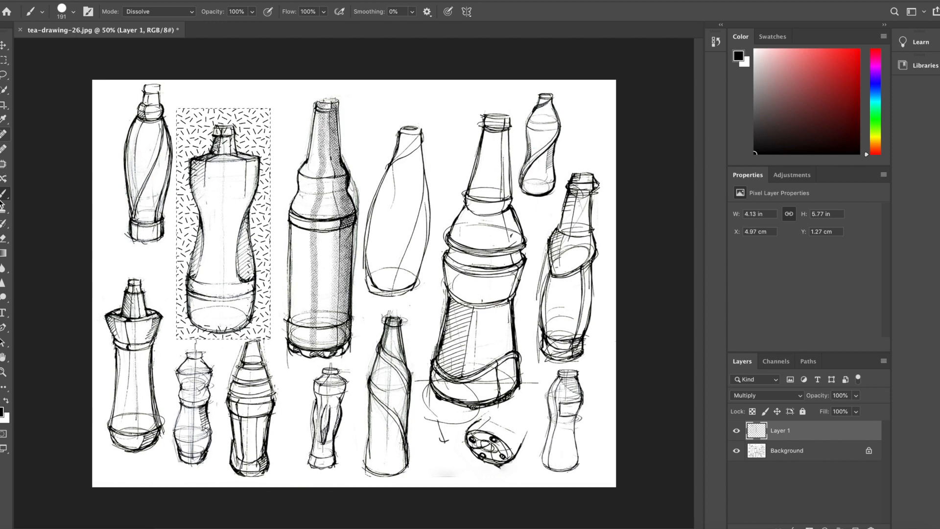
Enlarge the eraser, clean up sprinkles overlapping the hourglass-shaped bottle, and clear the selection.
click(4, 239)
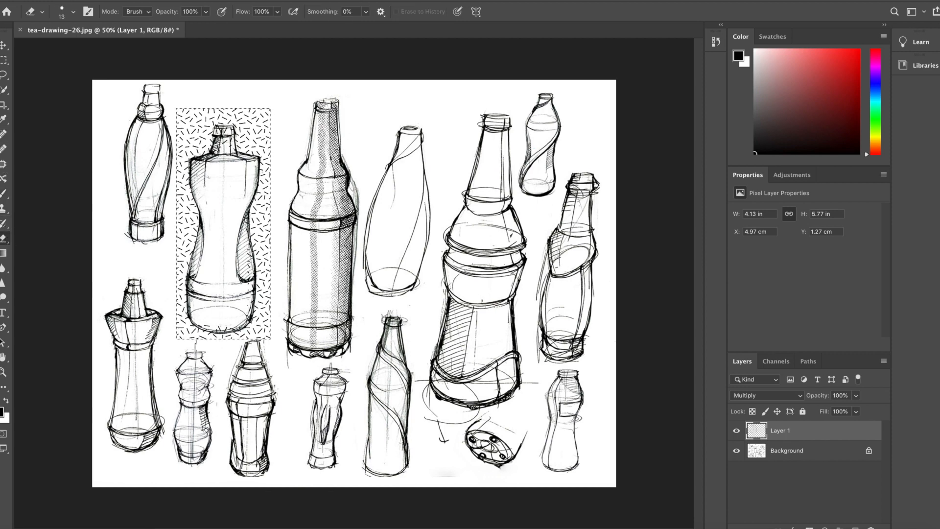
right_click(213, 176)
drag(273, 203, 283, 204)
click(199, 168)
click(4, 59)
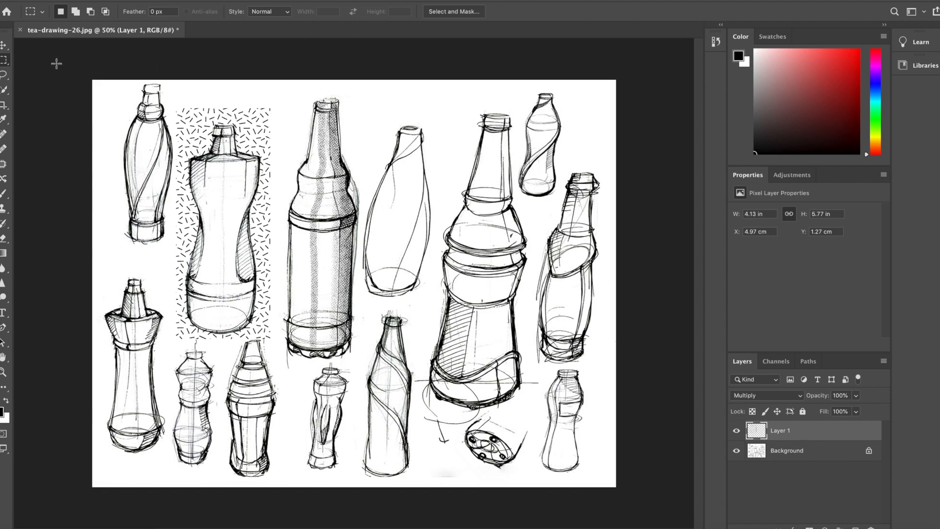
Return to the Brush tool and choose a different texture brush from the True Grit sampler presets.
click(4, 194)
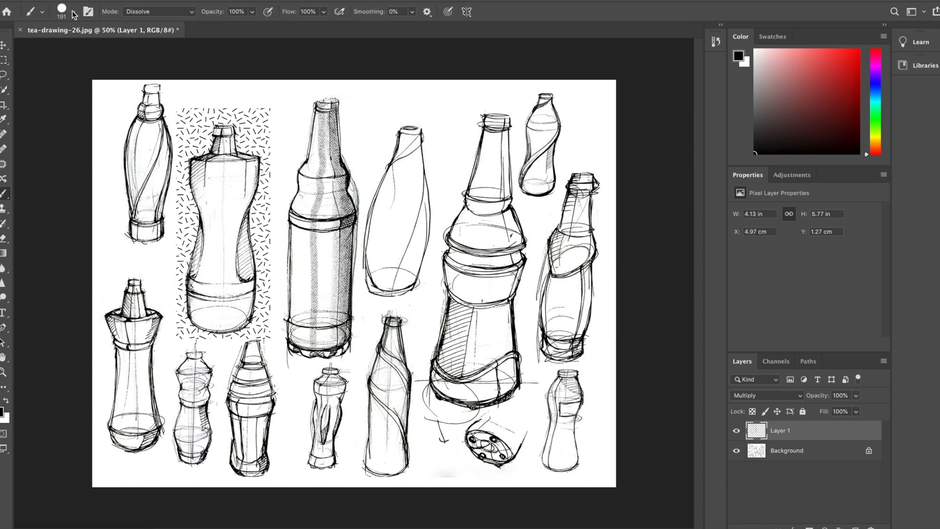
click(42, 12)
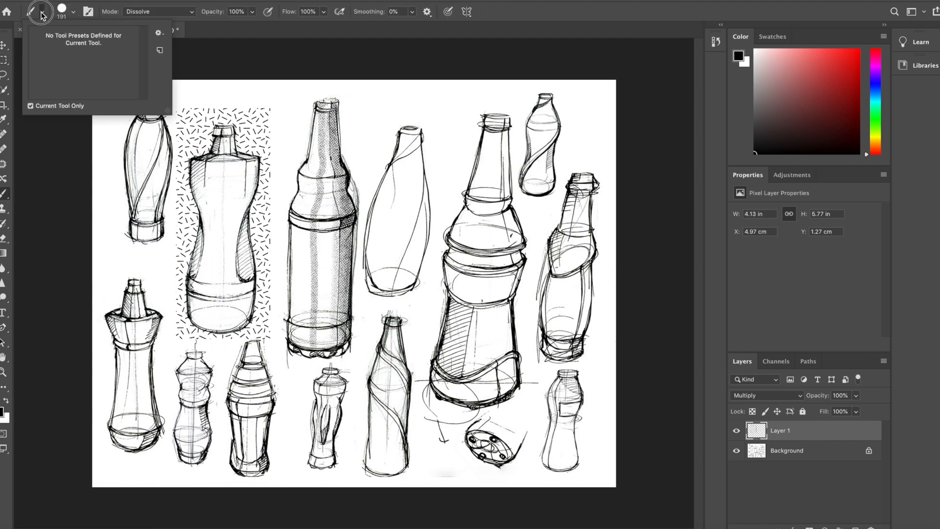
click(73, 13)
scroll(119, 154, down, 1)
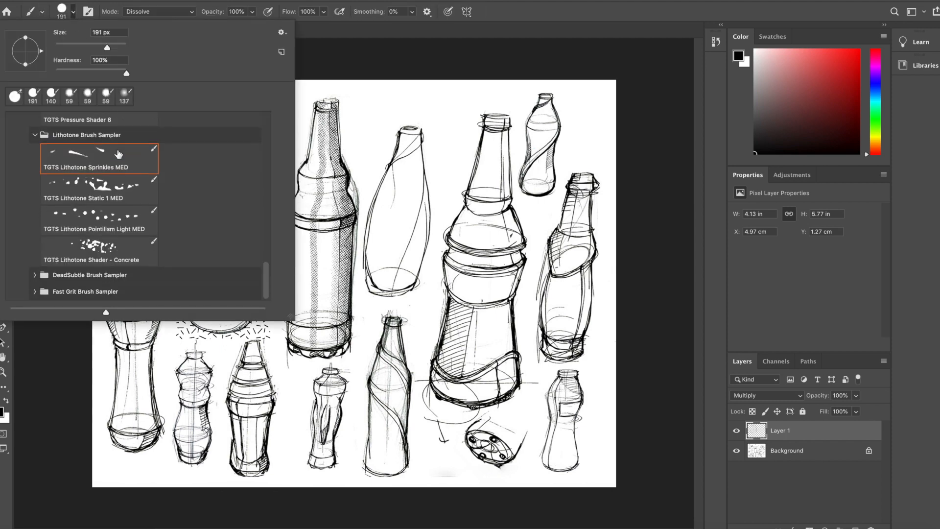
scroll(118, 155, up, 10)
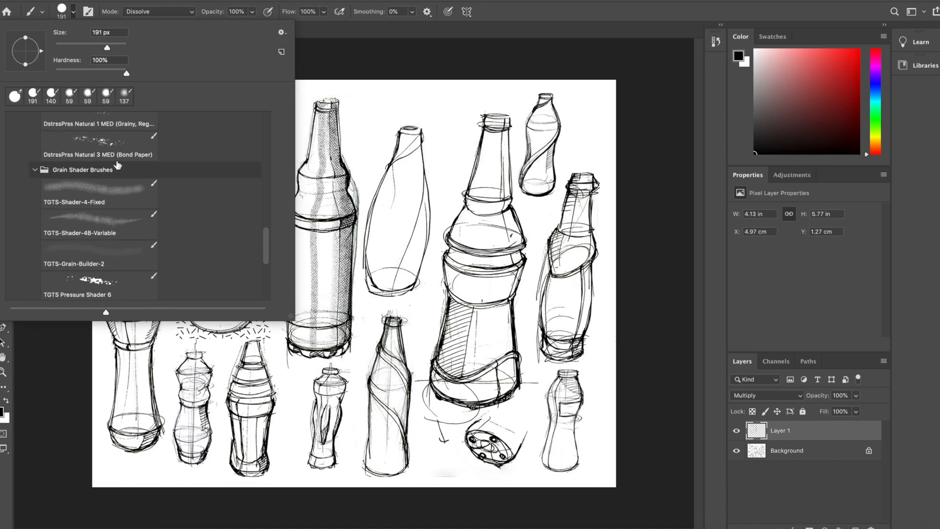
scroll(118, 167, up, 2)
click(118, 167)
Set the brush size to 166 px, try the dense pattern across the blank area above the curved bottle, and undo it.
right_click(423, 105)
click(532, 130)
mouse_move(387, 102)
mouse_down()
mouse_move(448, 102)
mouse_move(369, 99)
mouse_move(453, 102)
mouse_move(365, 92)
mouse_move(470, 94)
mouse_move(395, 104)
mouse_move(410, 103)
mouse_move(365, 115)
mouse_up()
mouse_move(460, 119)
mouse_down()
mouse_move(429, 124)
mouse_move(446, 108)
mouse_move(436, 104)
mouse_move(450, 122)
mouse_move(424, 102)
mouse_move(372, 98)
mouse_move(457, 97)
mouse_move(368, 88)
mouse_move(495, 91)
mouse_move(436, 88)
mouse_move(489, 88)
mouse_move(449, 110)
mouse_move(459, 101)
mouse_move(454, 128)
mouse_move(487, 102)
mouse_up()
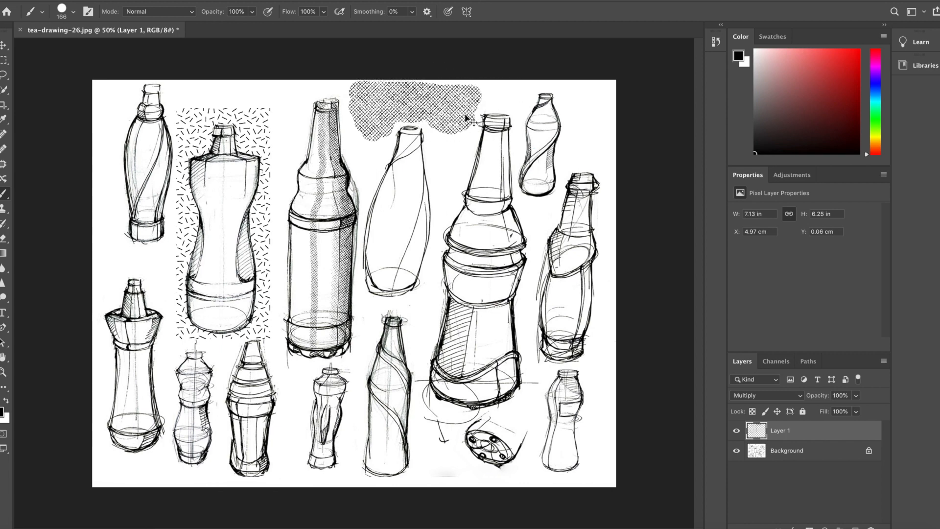
key(ctrl+z)
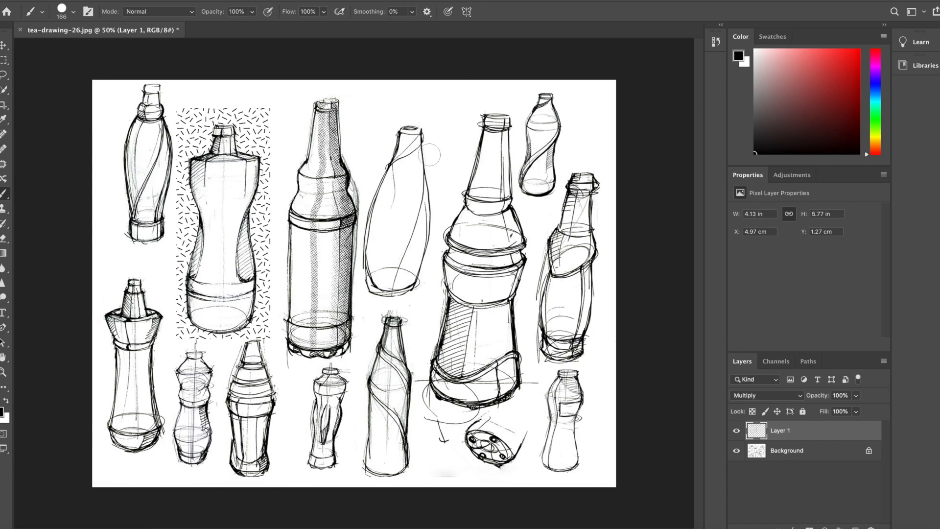